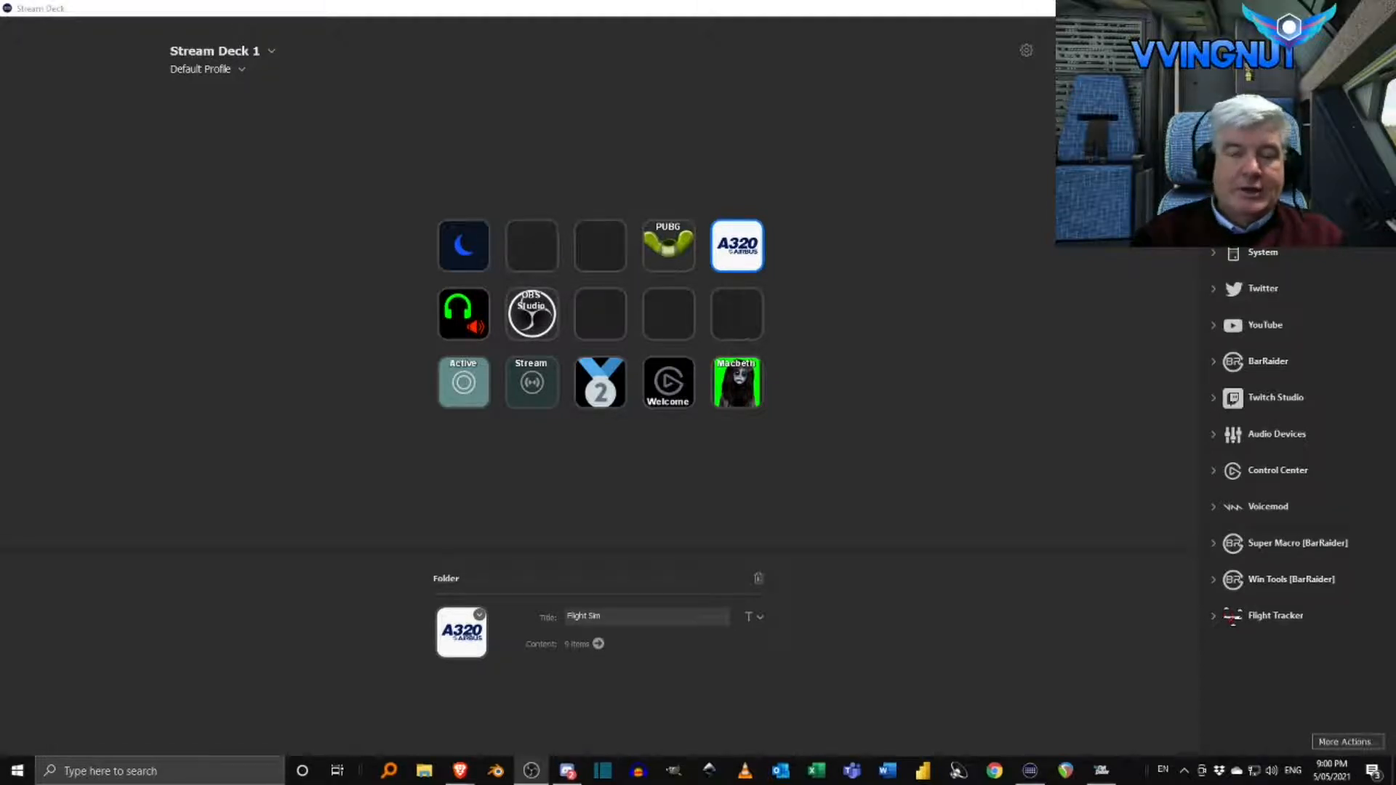
- Open the A320 folder in Stream Deck and place its shrunken window over Microsoft Flight Simulator's external aircraft view
double_click(737, 246)
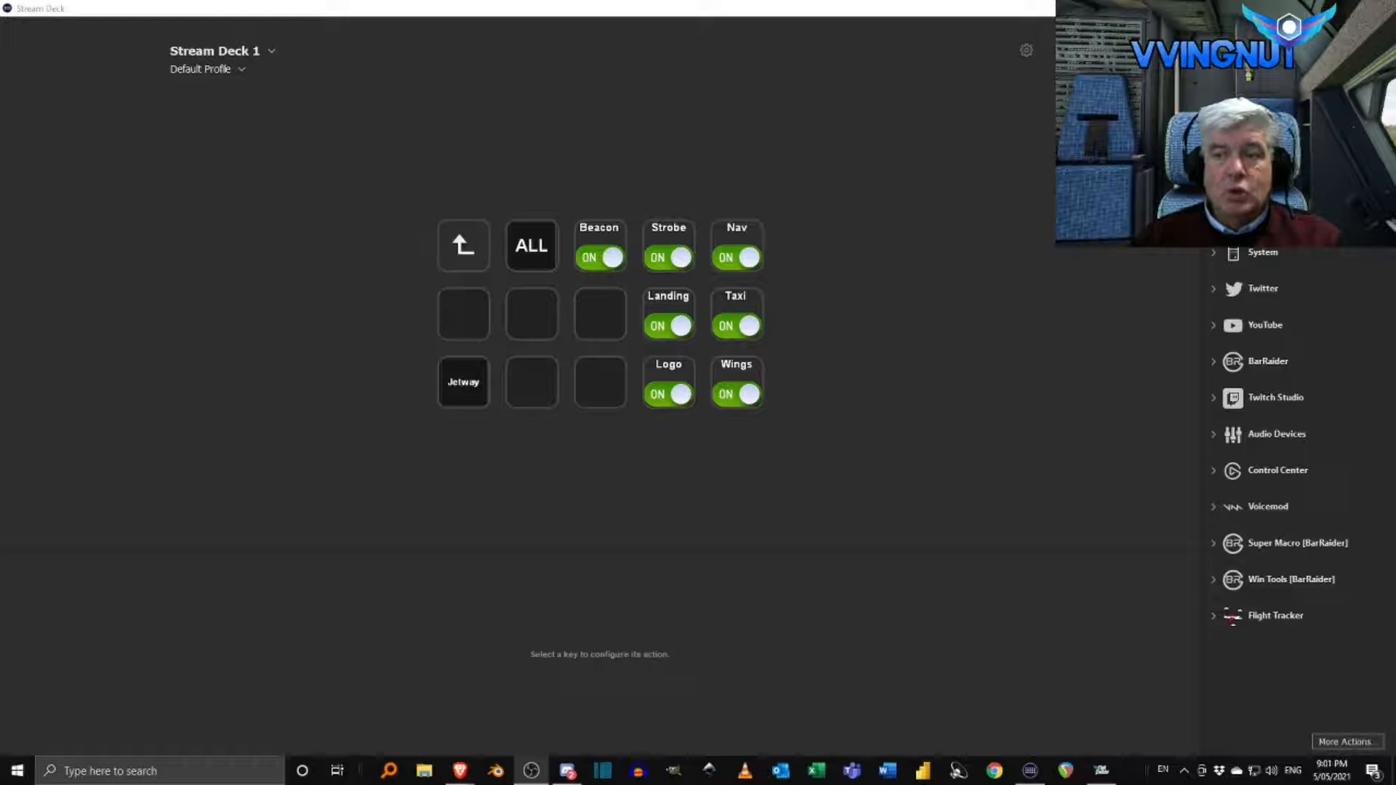
drag(438, 8, 905, 46)
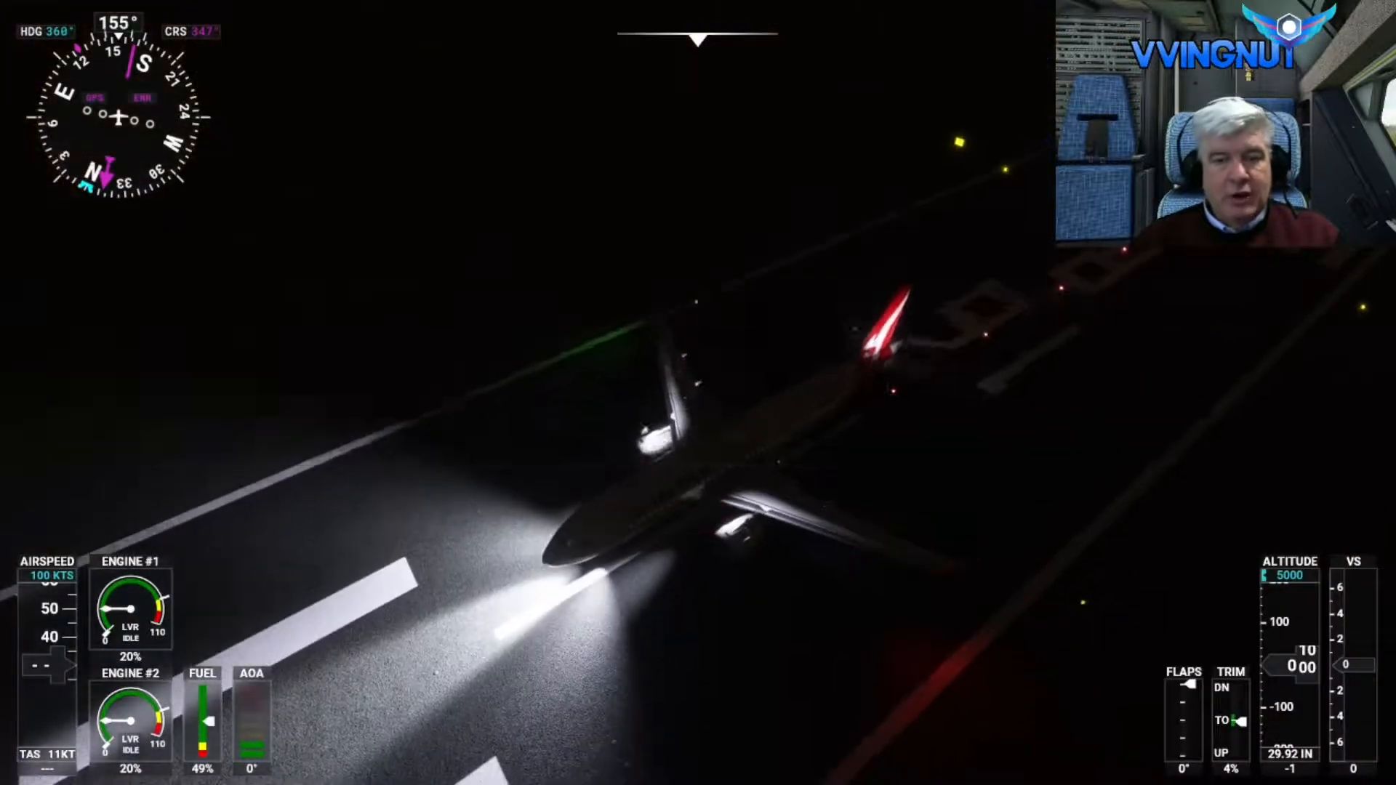
key(alt+Tab)
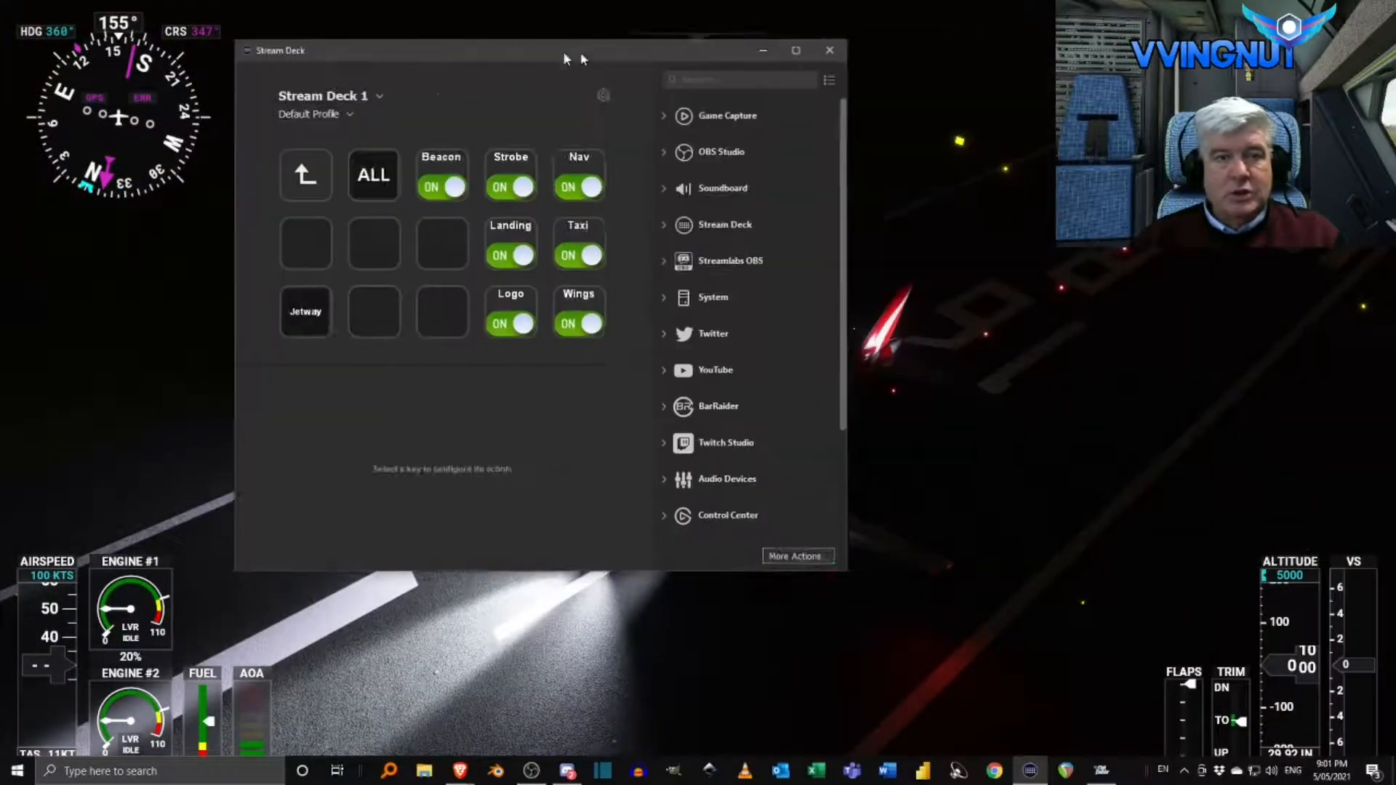
drag(566, 58, 349, 20)
click(700, 324)
key(alt+Tab)
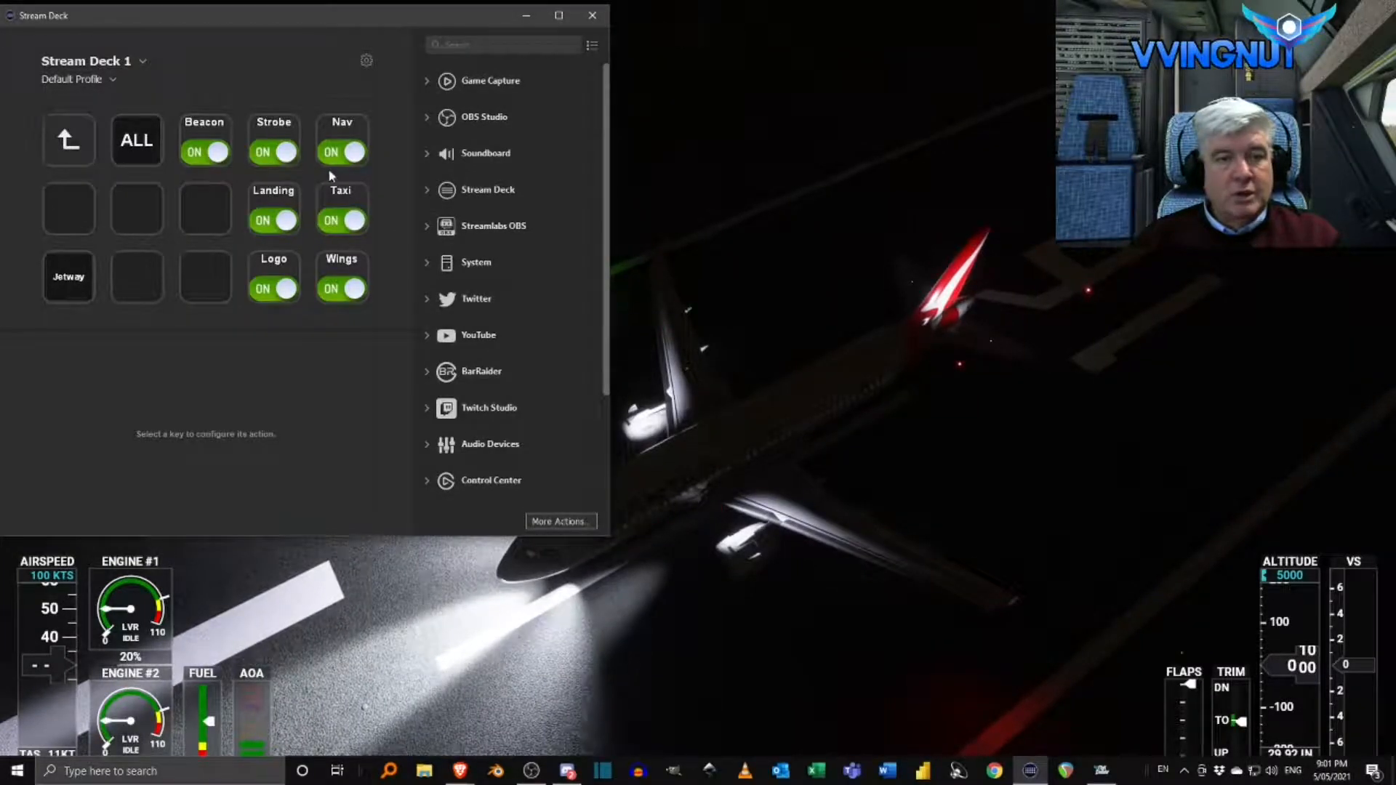
- Switch off the aircraft's Logo, Landing, Taxi, Strobe, Nav, Beacon and Wings lights
click(269, 291)
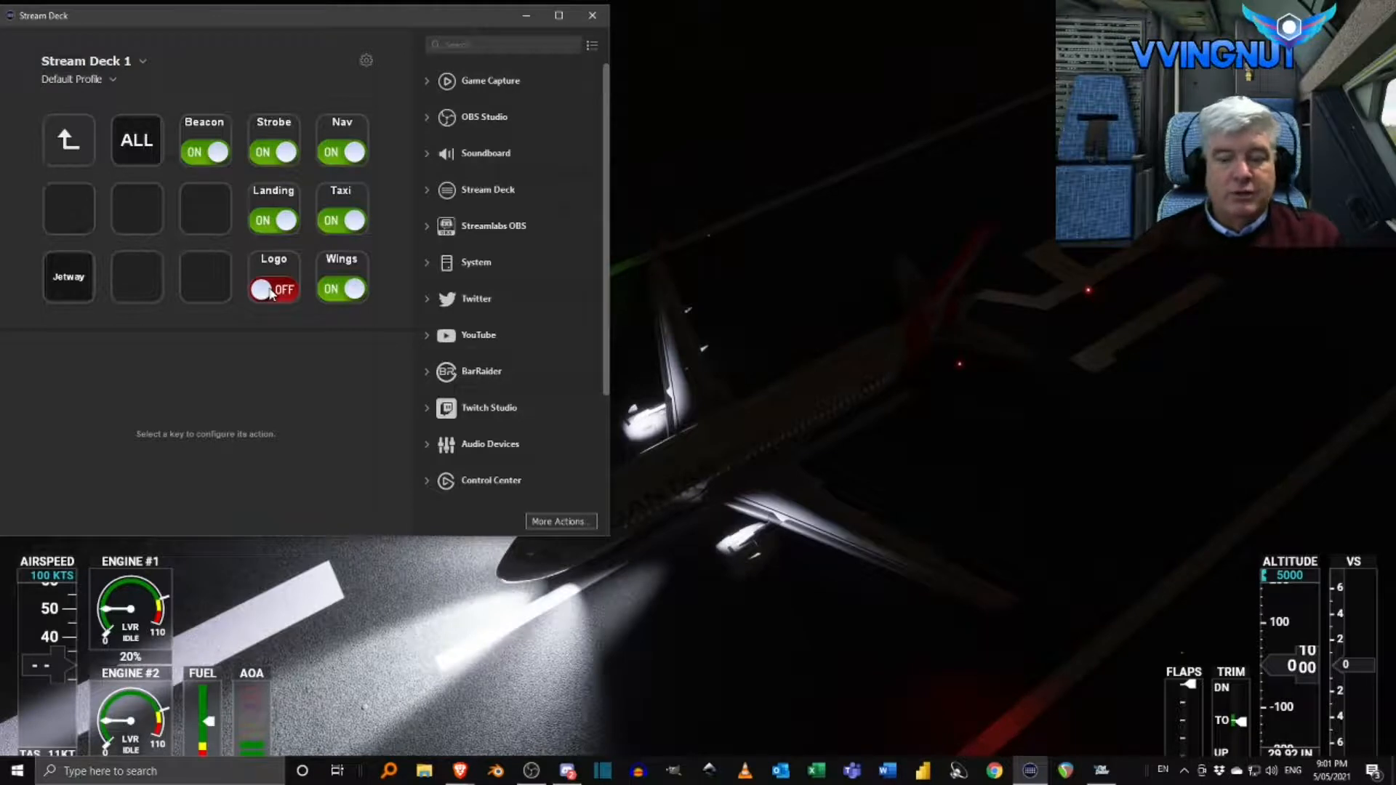
key(ctrl+l)
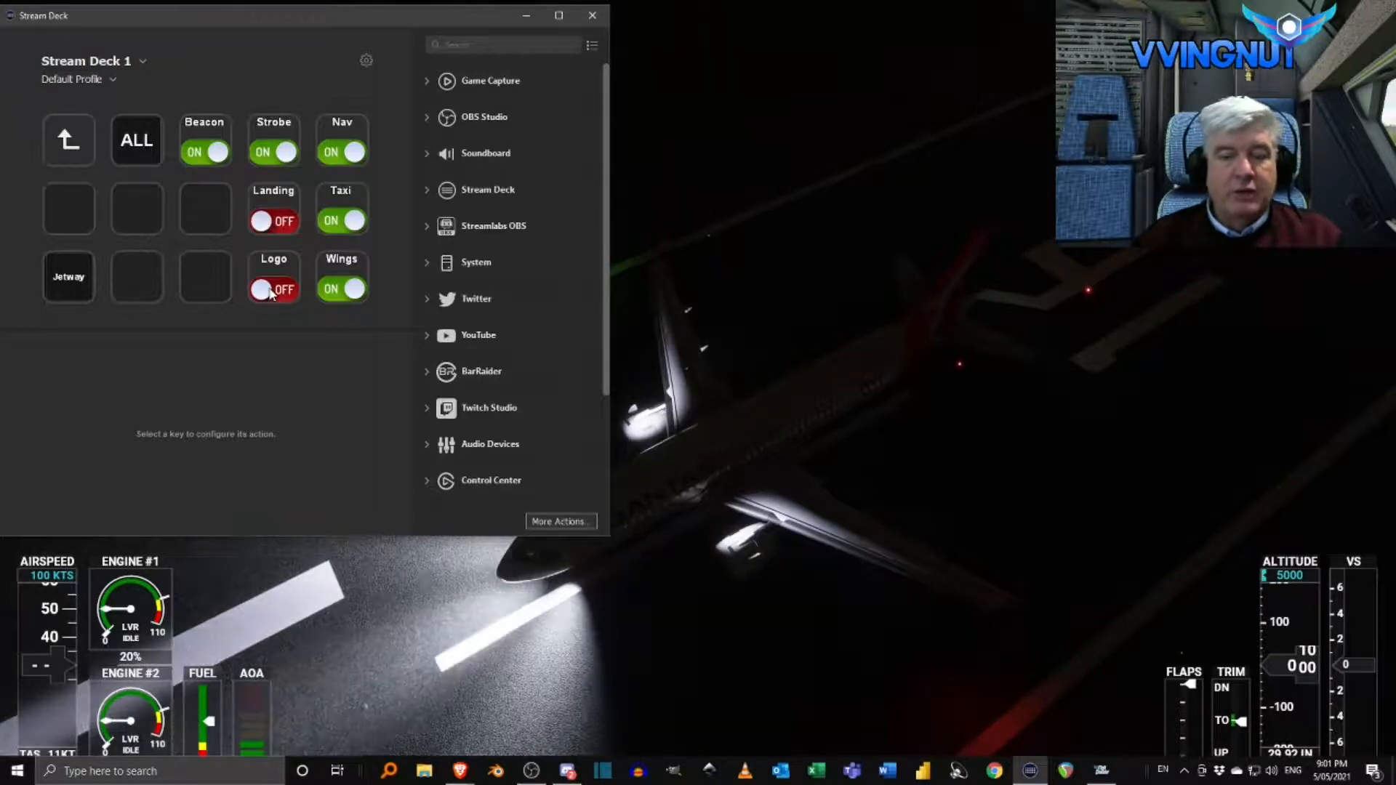
key(alt+j)
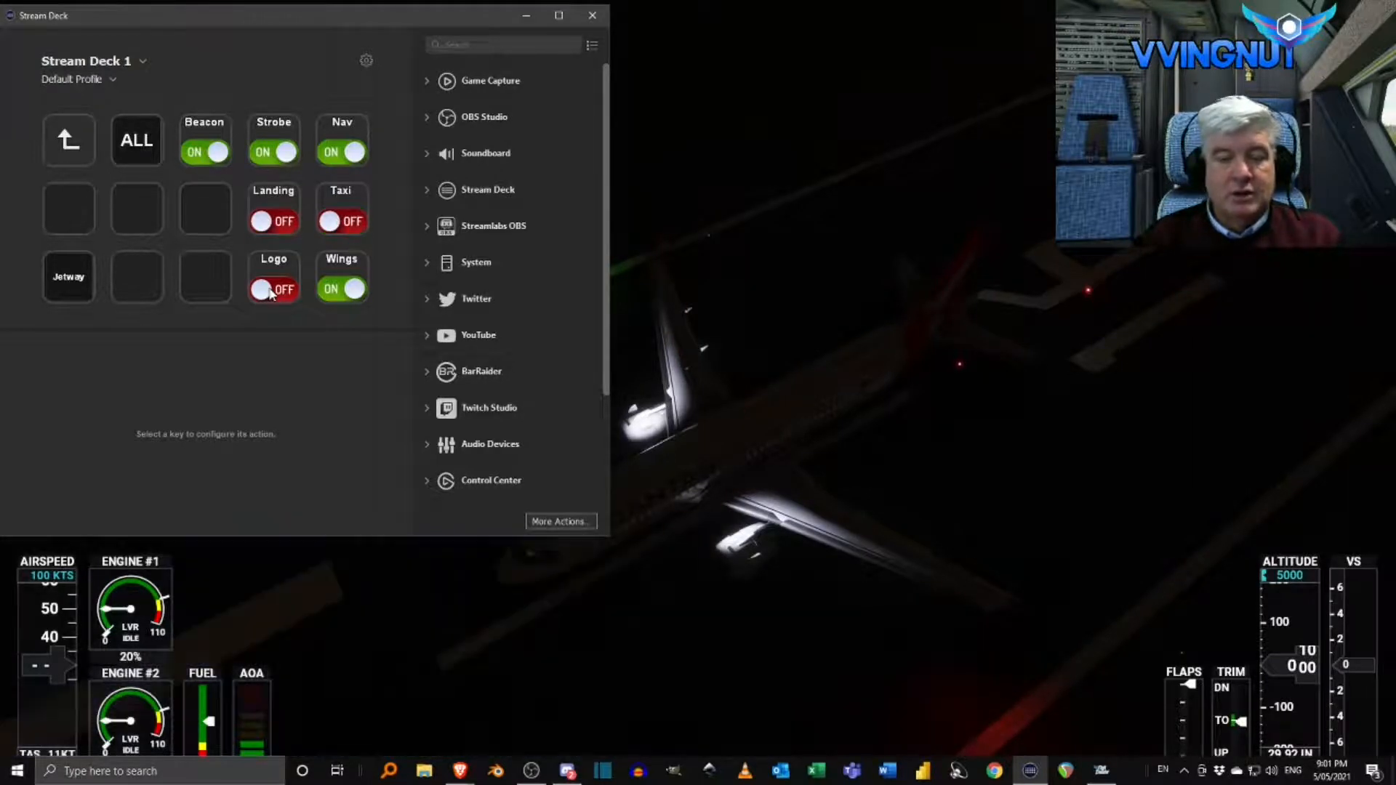
key(o)
key(alt+n)
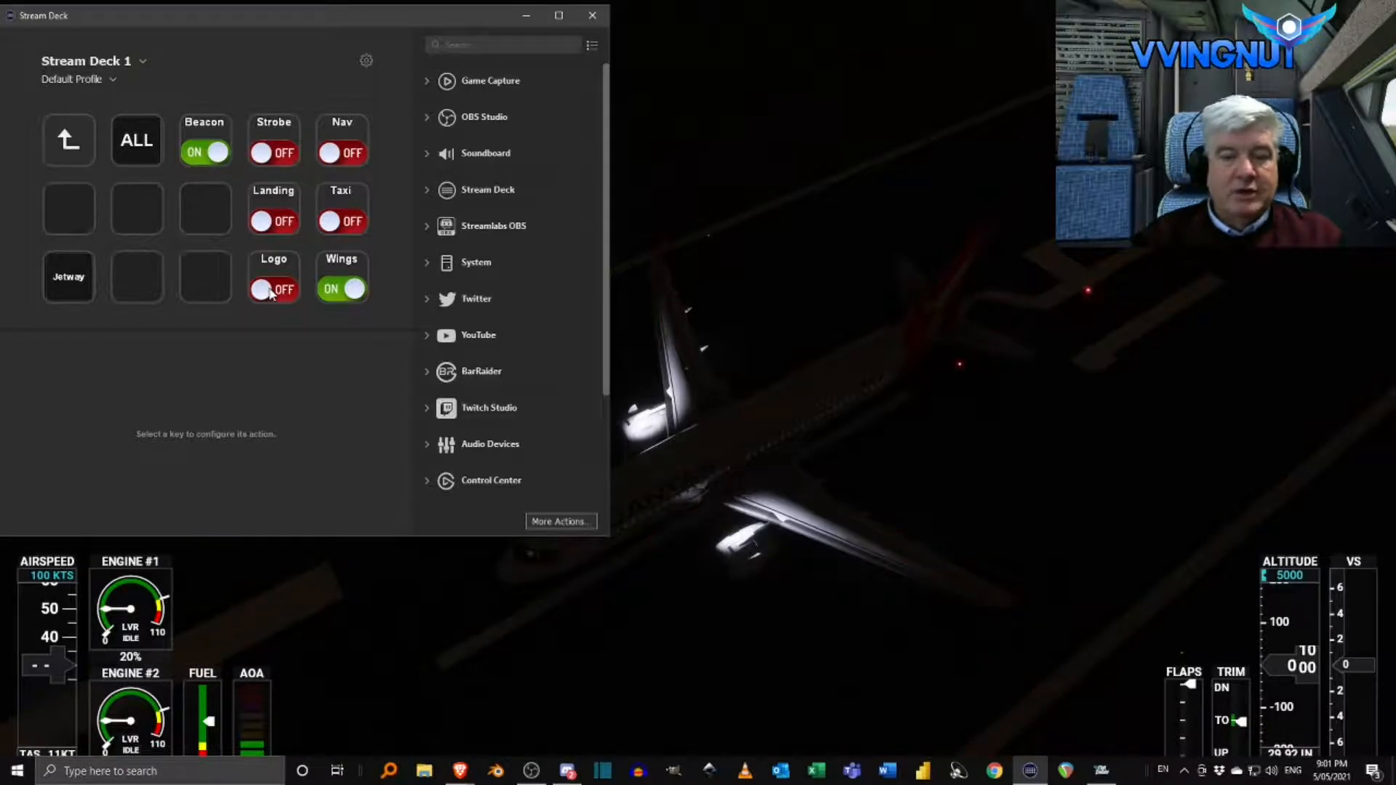
key(alt+h)
key(alt+w)
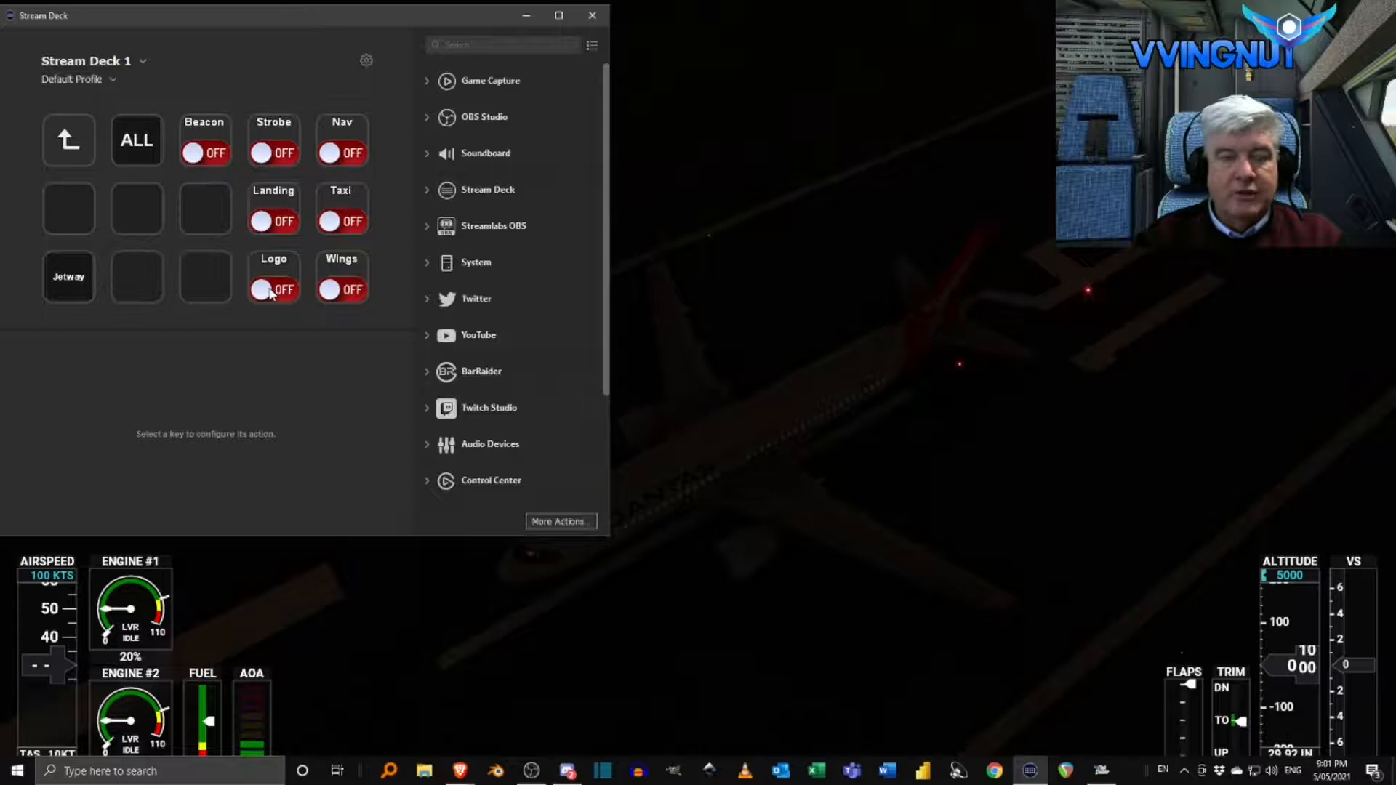
key(l)
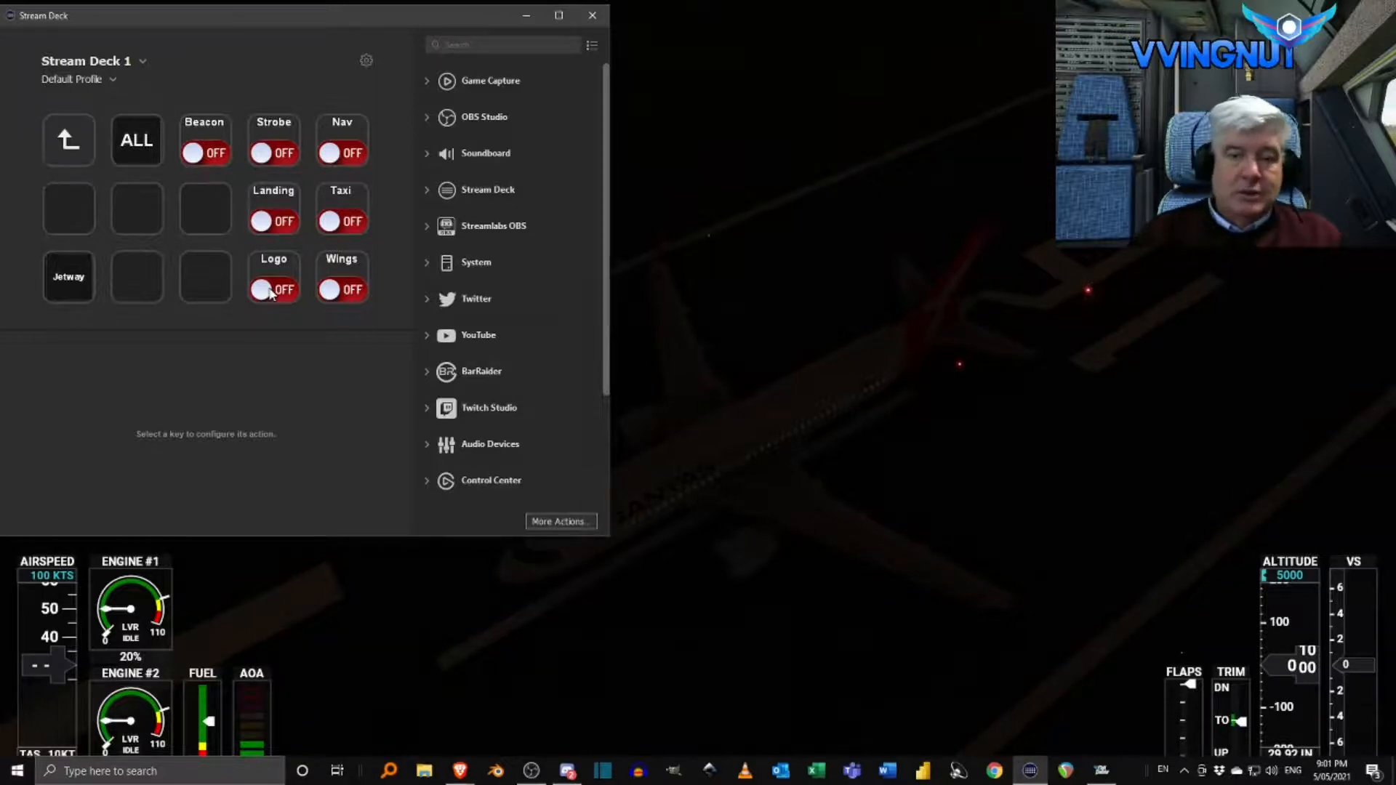
- Switch the simulator to the cockpit view, turn all aircraft lights back on and return to Stream Deck
click(691, 253)
key(End)
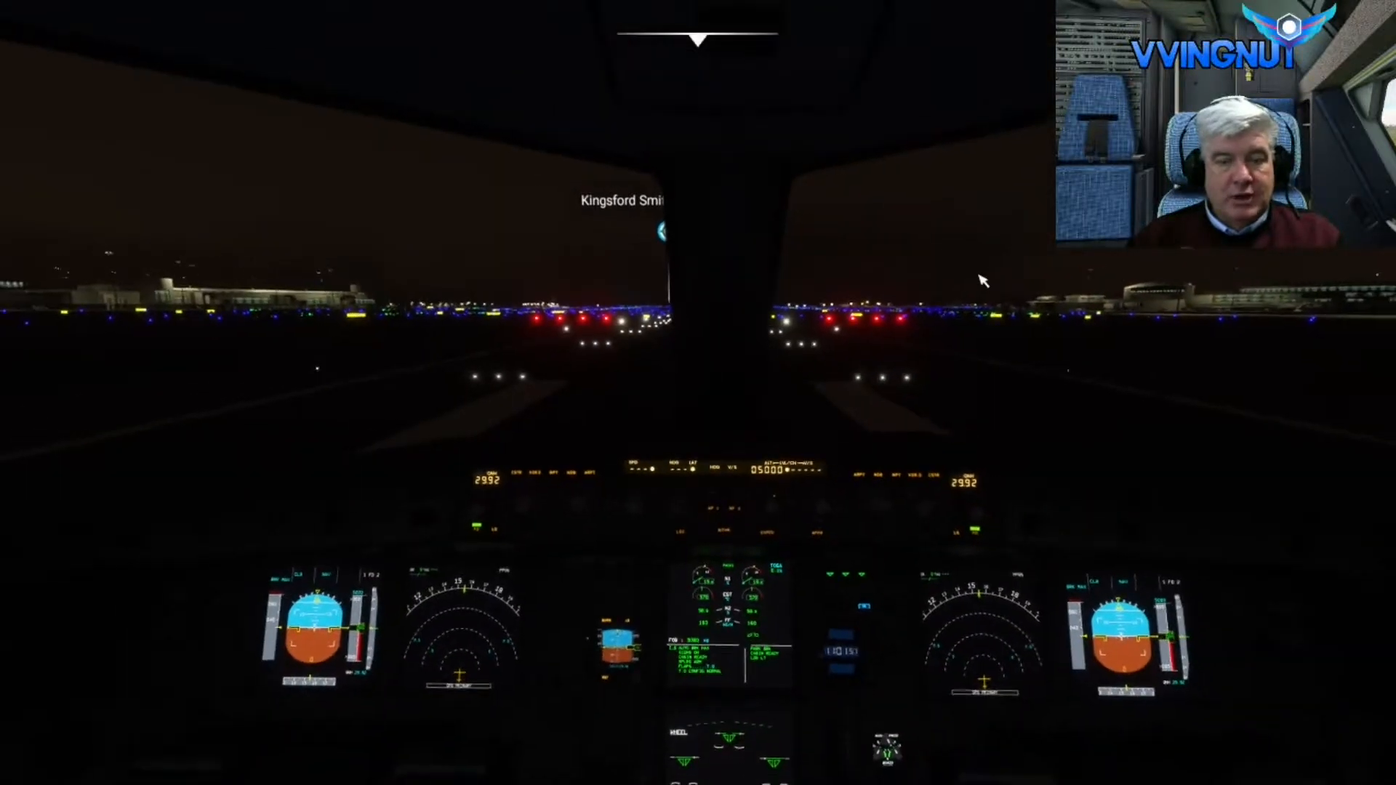
key(alt+Tab)
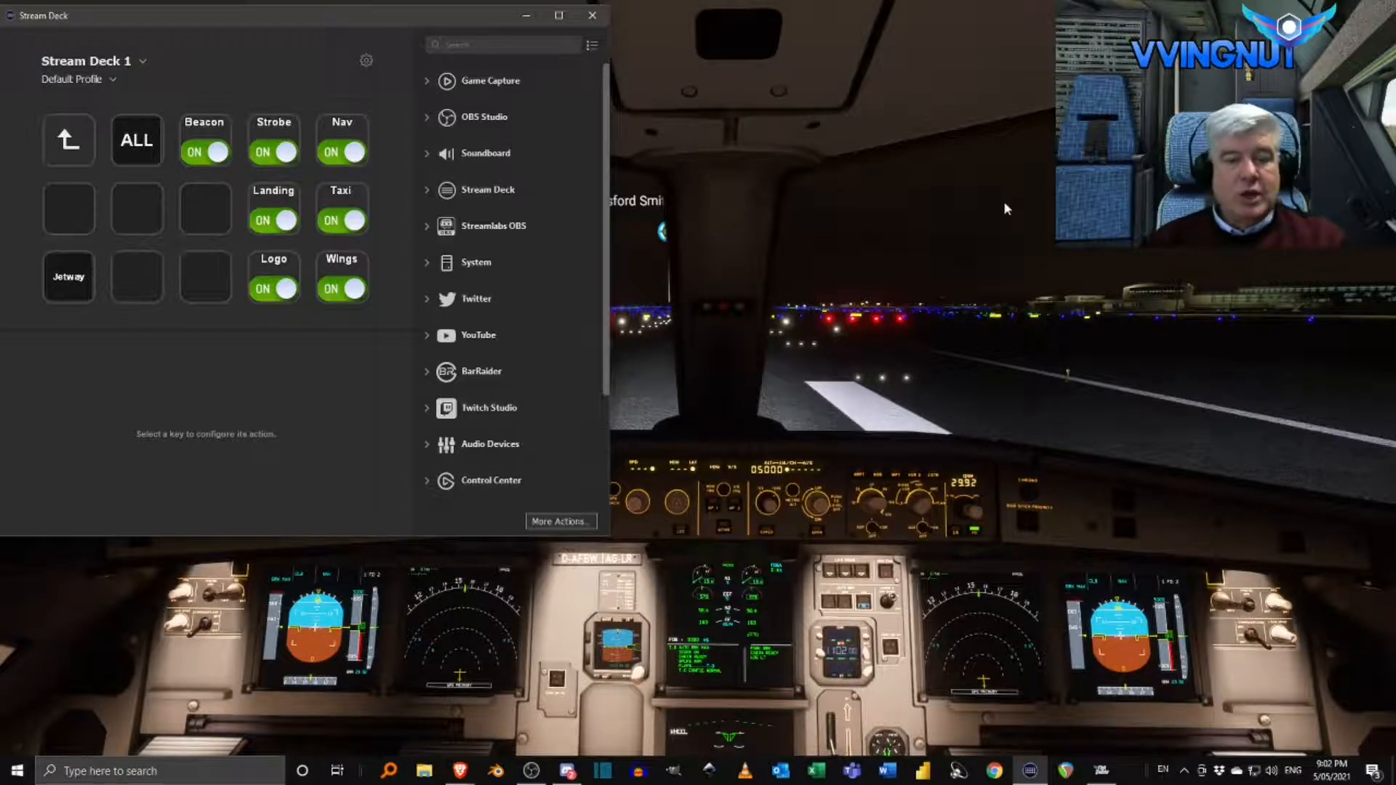
- Check the Flight Tracker plugin's entry among the downloadable actions, close it, and expand the Flight Tracker category in the action list
click(575, 520)
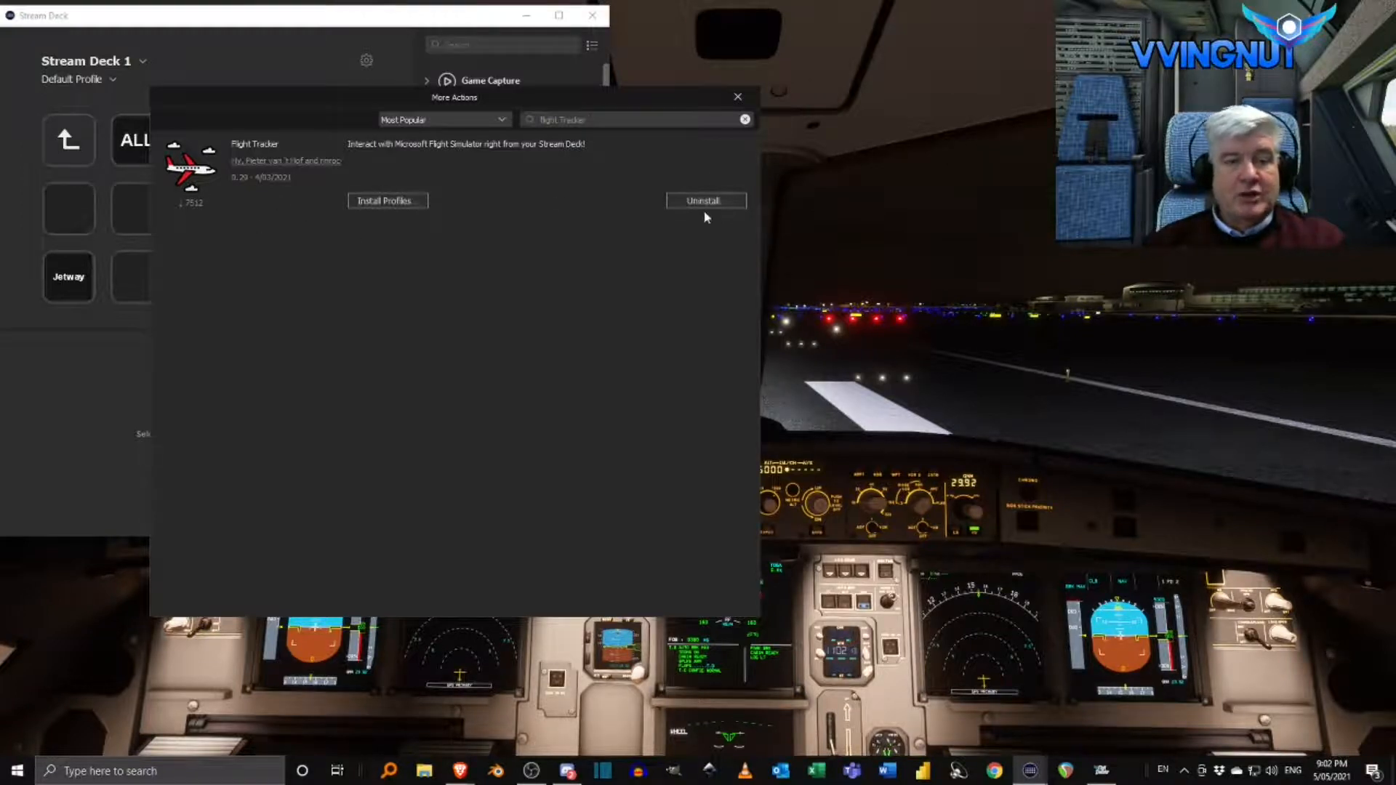
click(737, 97)
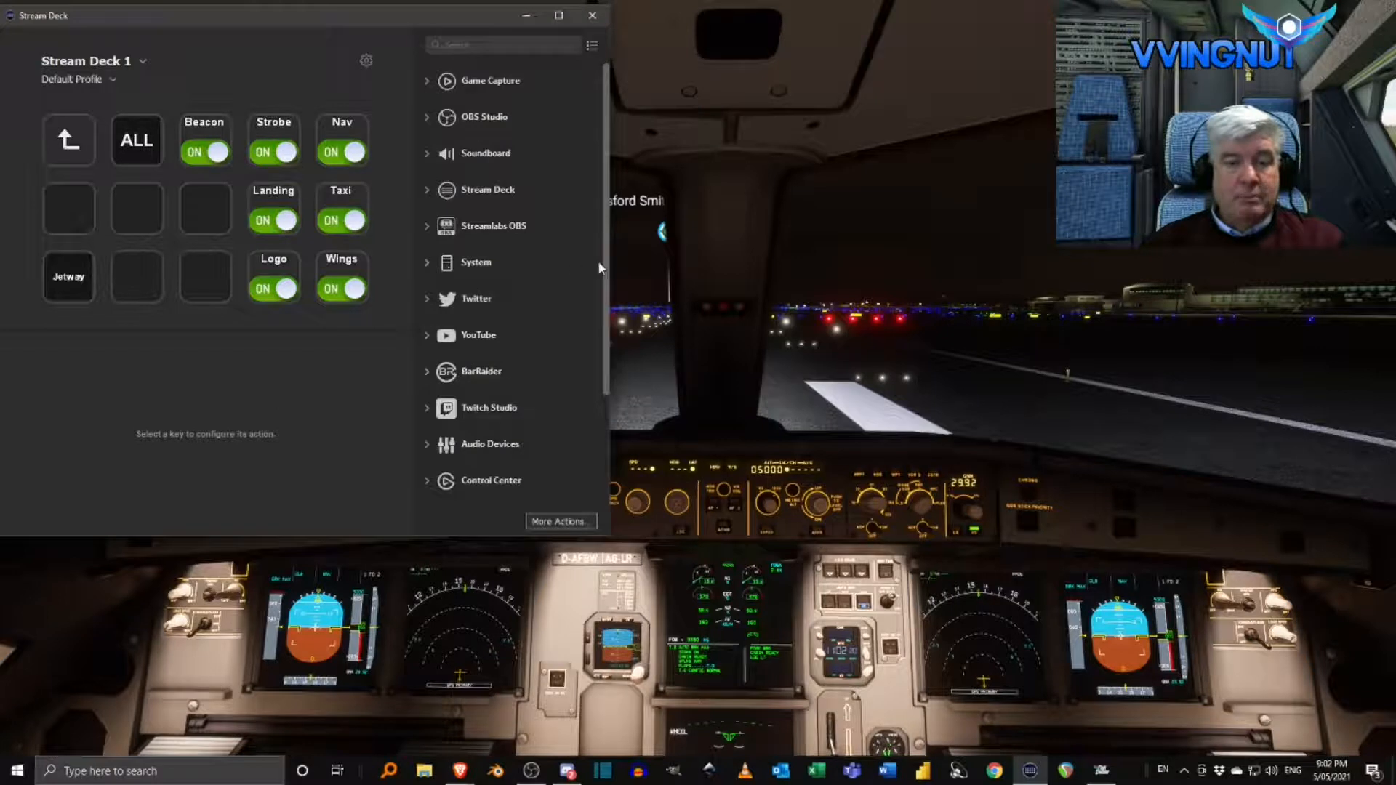
drag(606, 286, 631, 439)
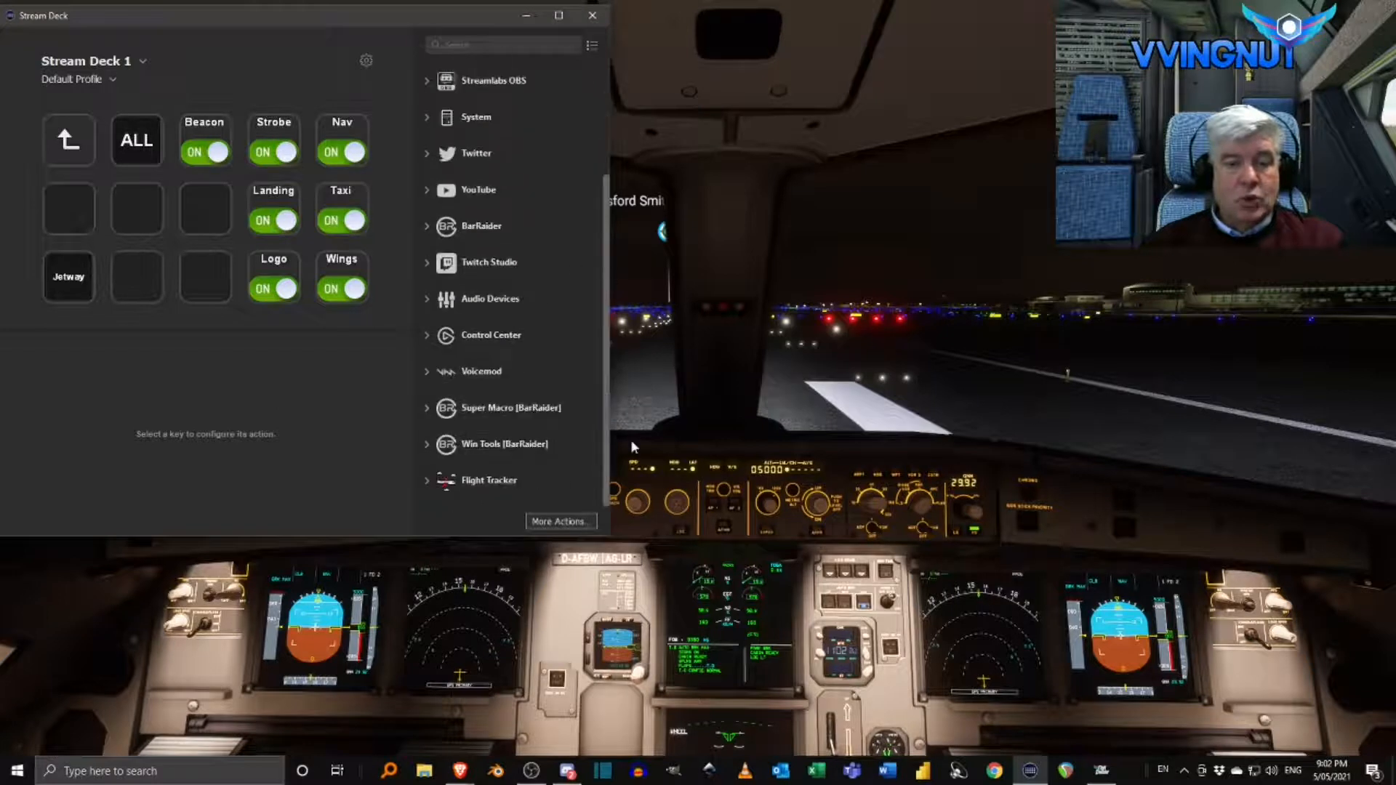
click(428, 481)
scroll(609, 360, down, 3)
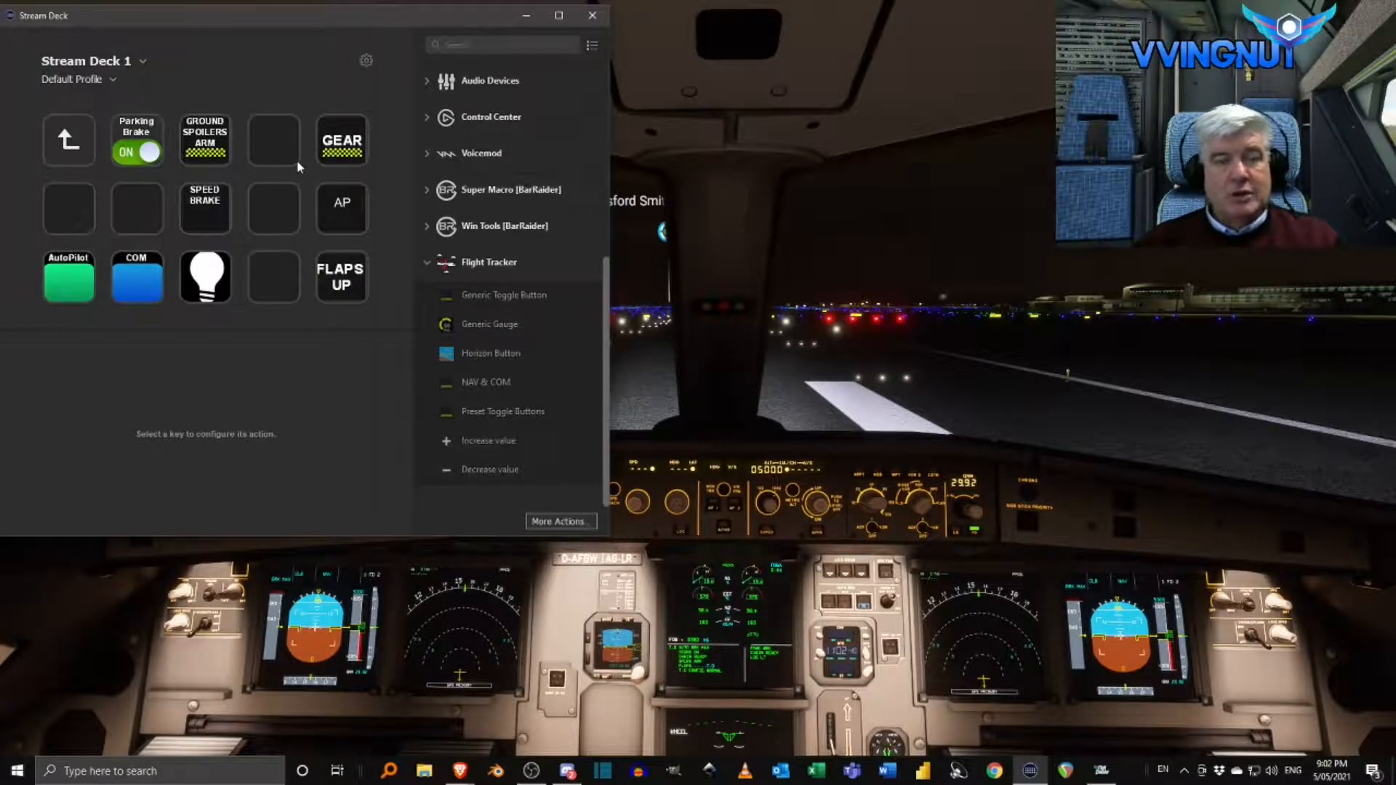
- Examine the keys in the AutoPilot folder and return to the parent folder
double_click(81, 286)
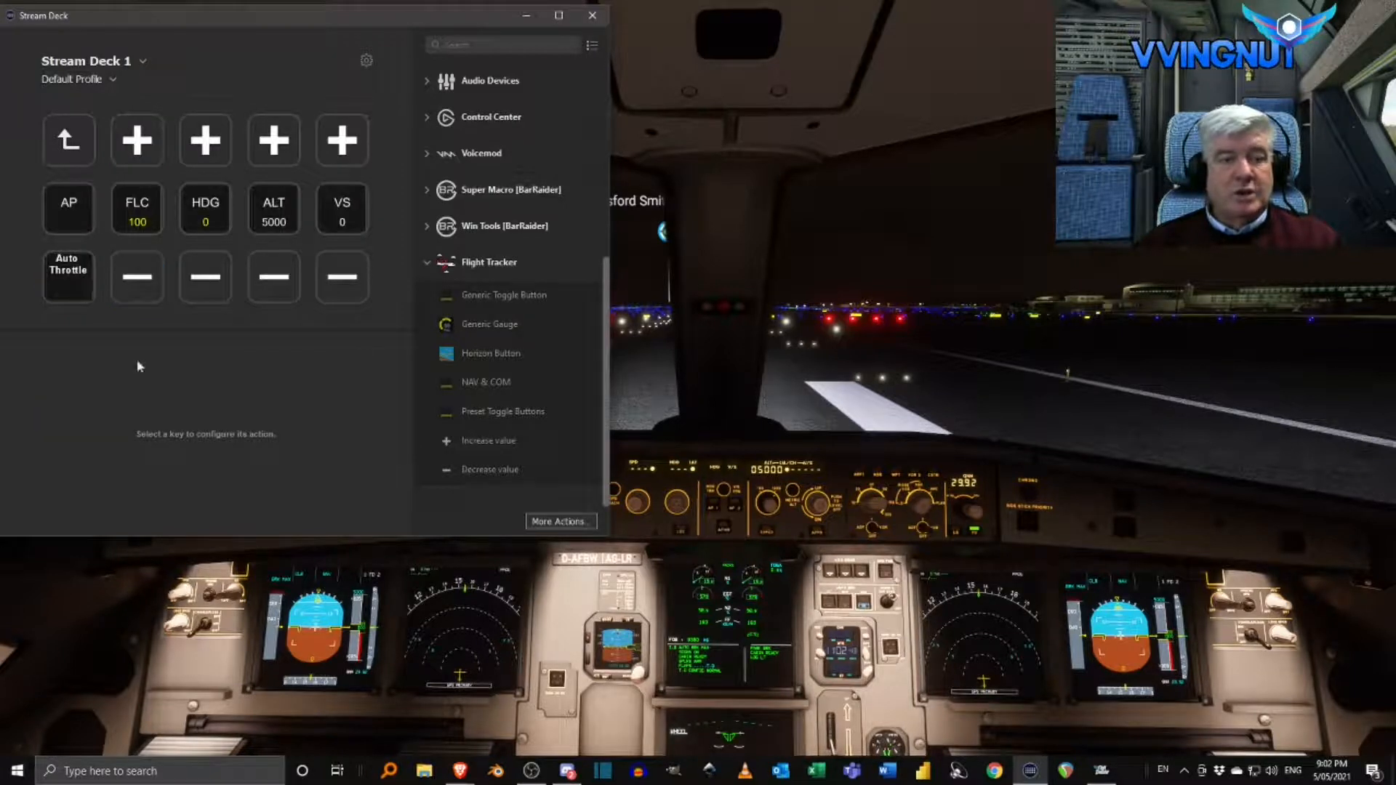
click(66, 134)
double_click(66, 134)
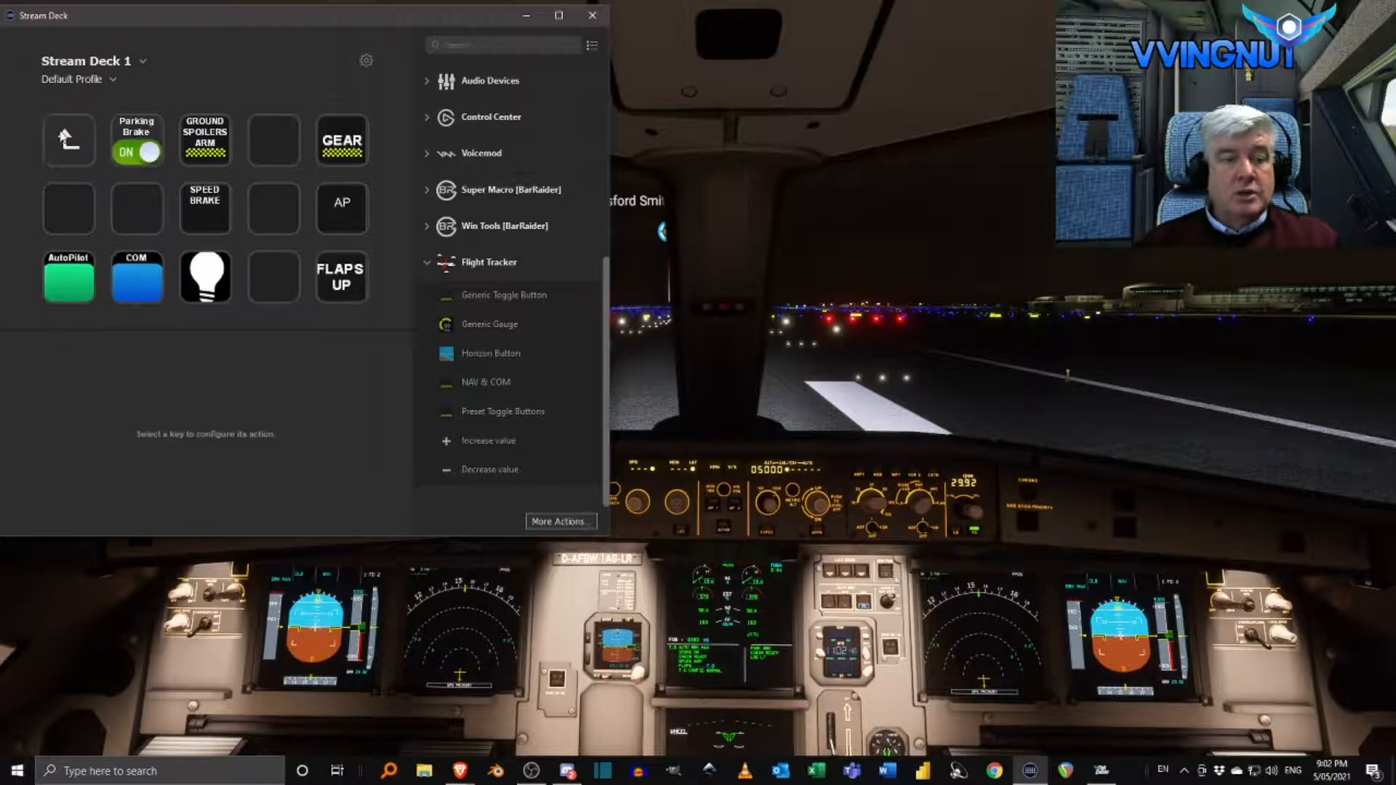
- In the COM folder, add a NAV & COM action to the empty key beside NAV2 and set its type to XPDR
double_click(125, 266)
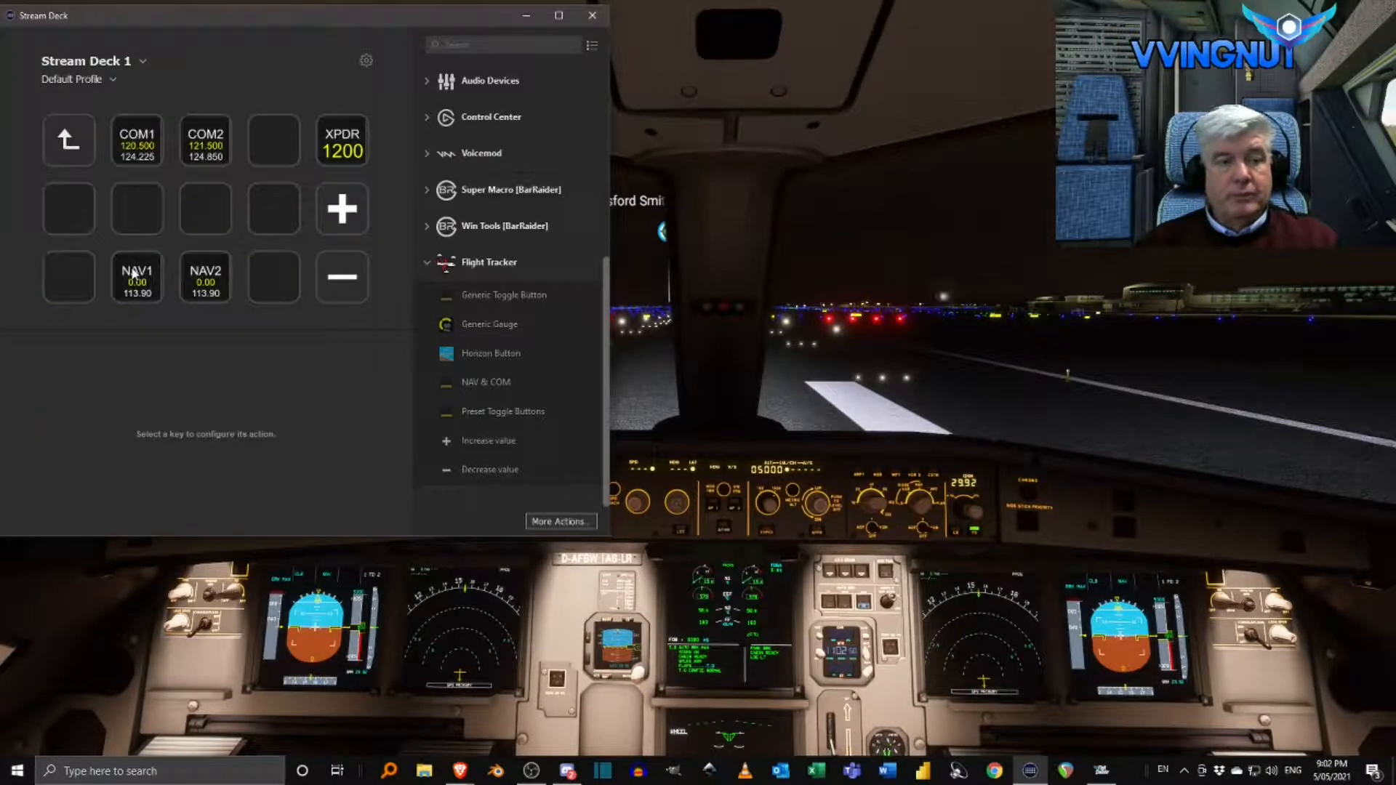
click(274, 277)
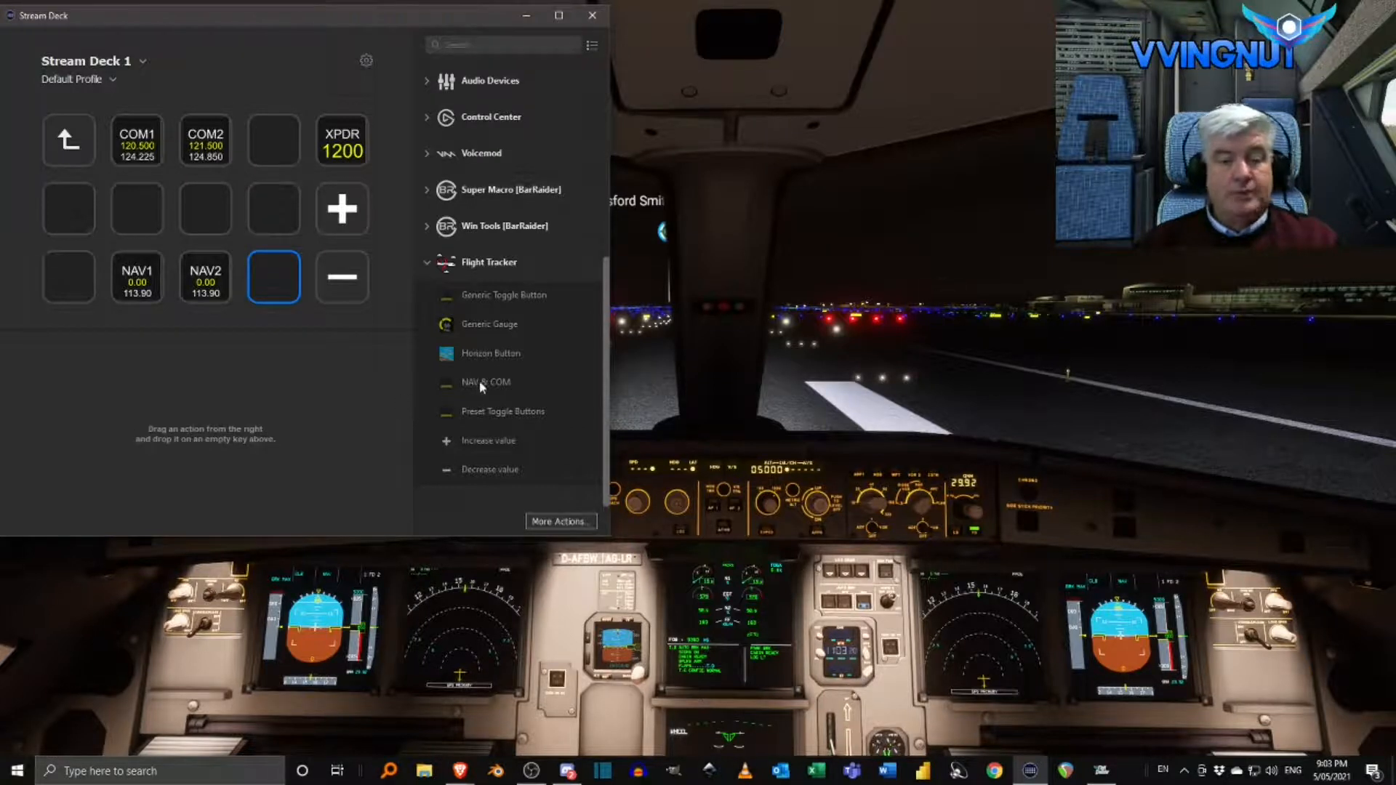
drag(478, 381, 273, 272)
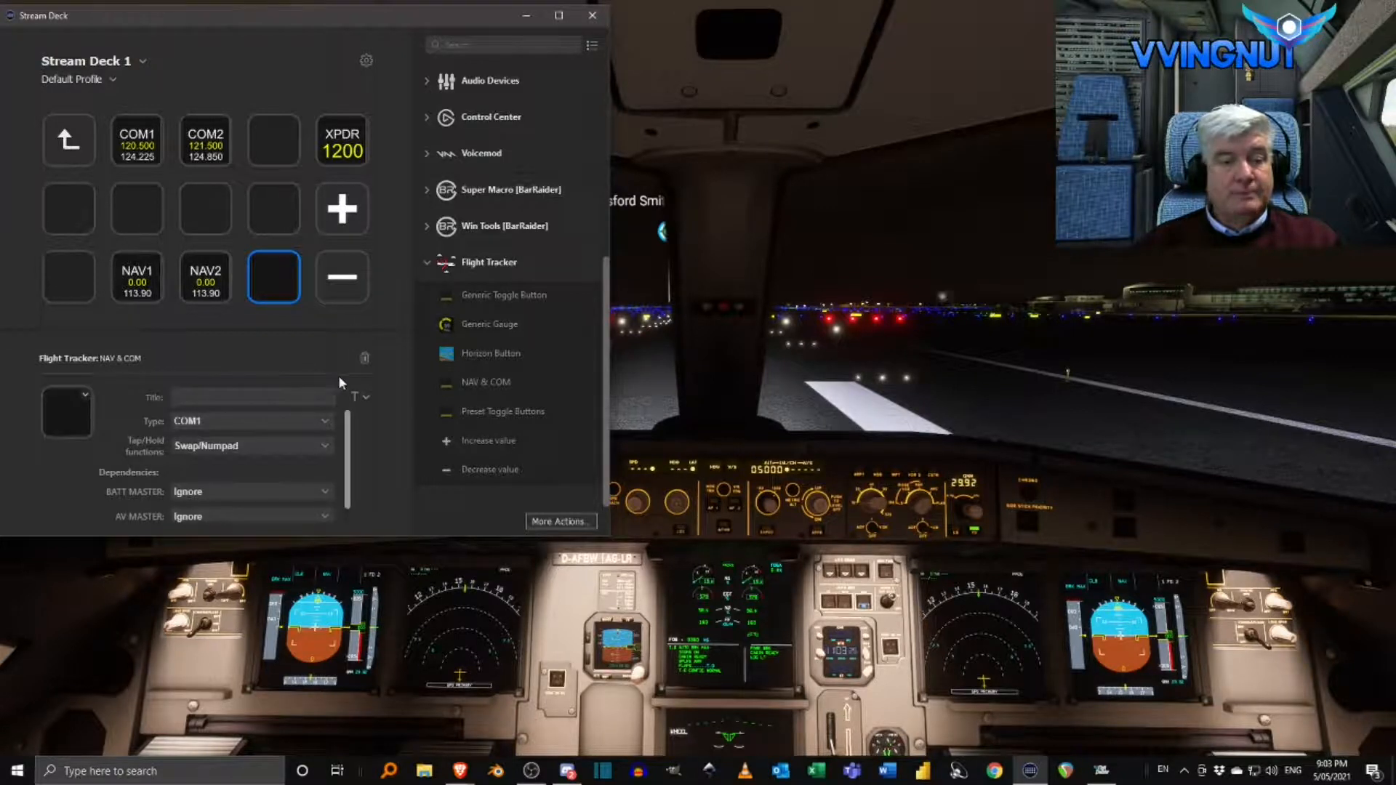
click(328, 422)
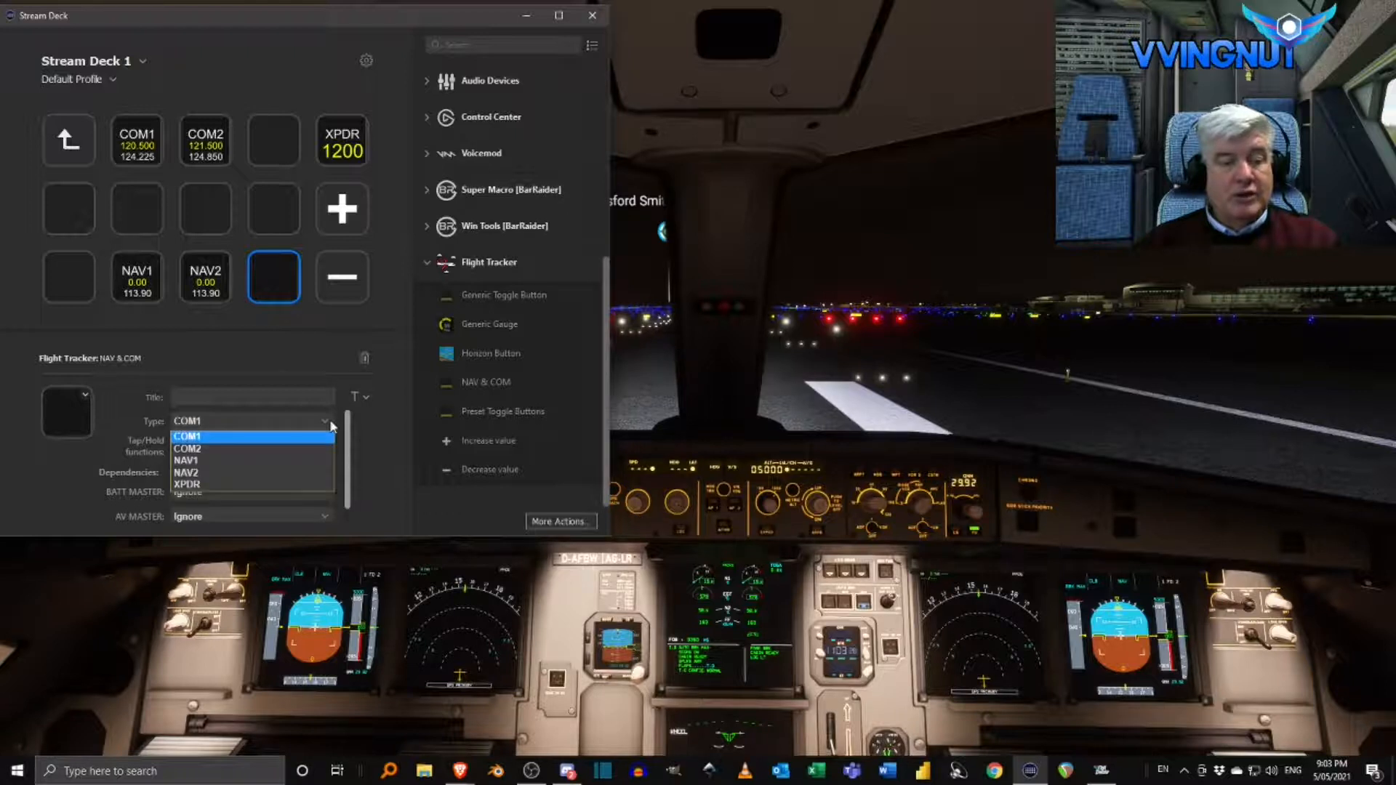
click(198, 486)
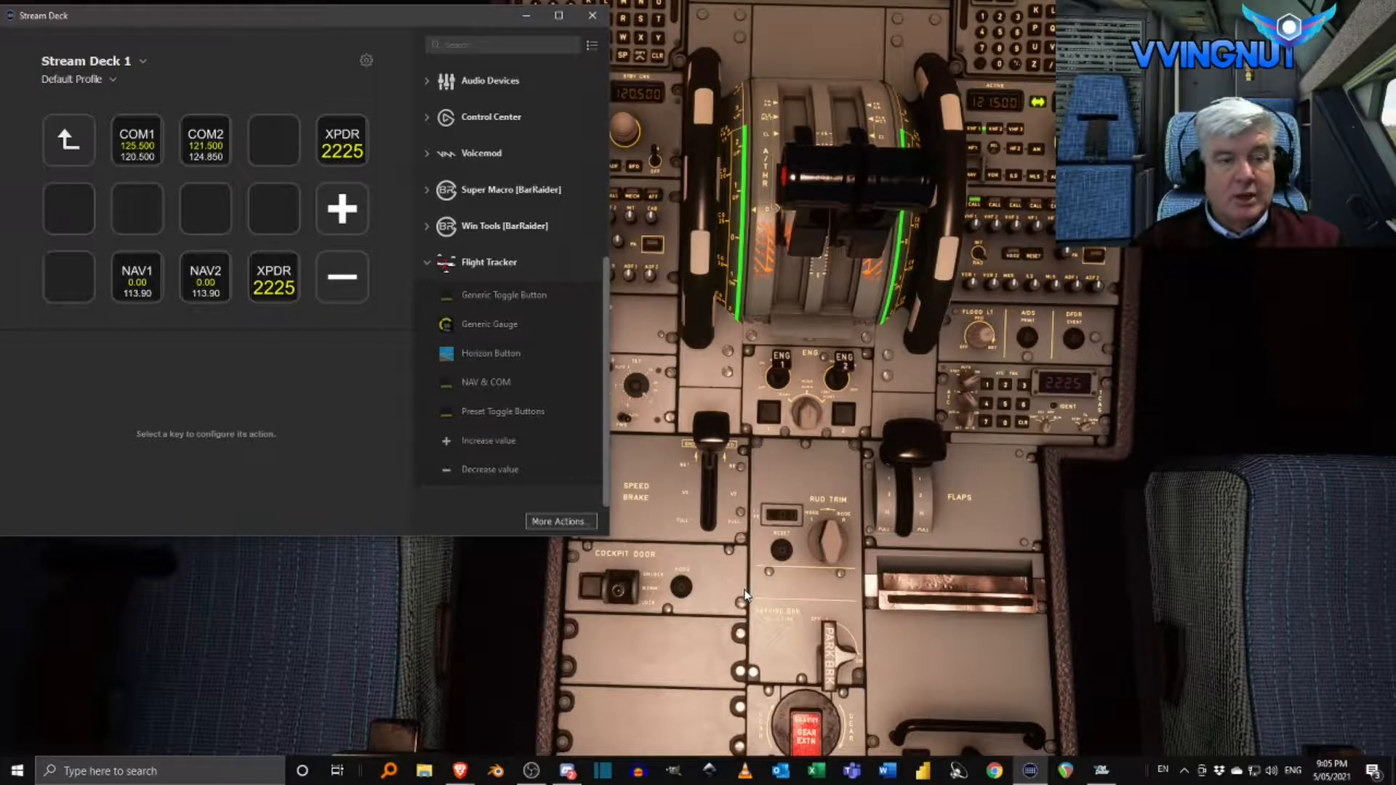
- Go back to the parent folder and open the aircraft lights folder
double_click(68, 139)
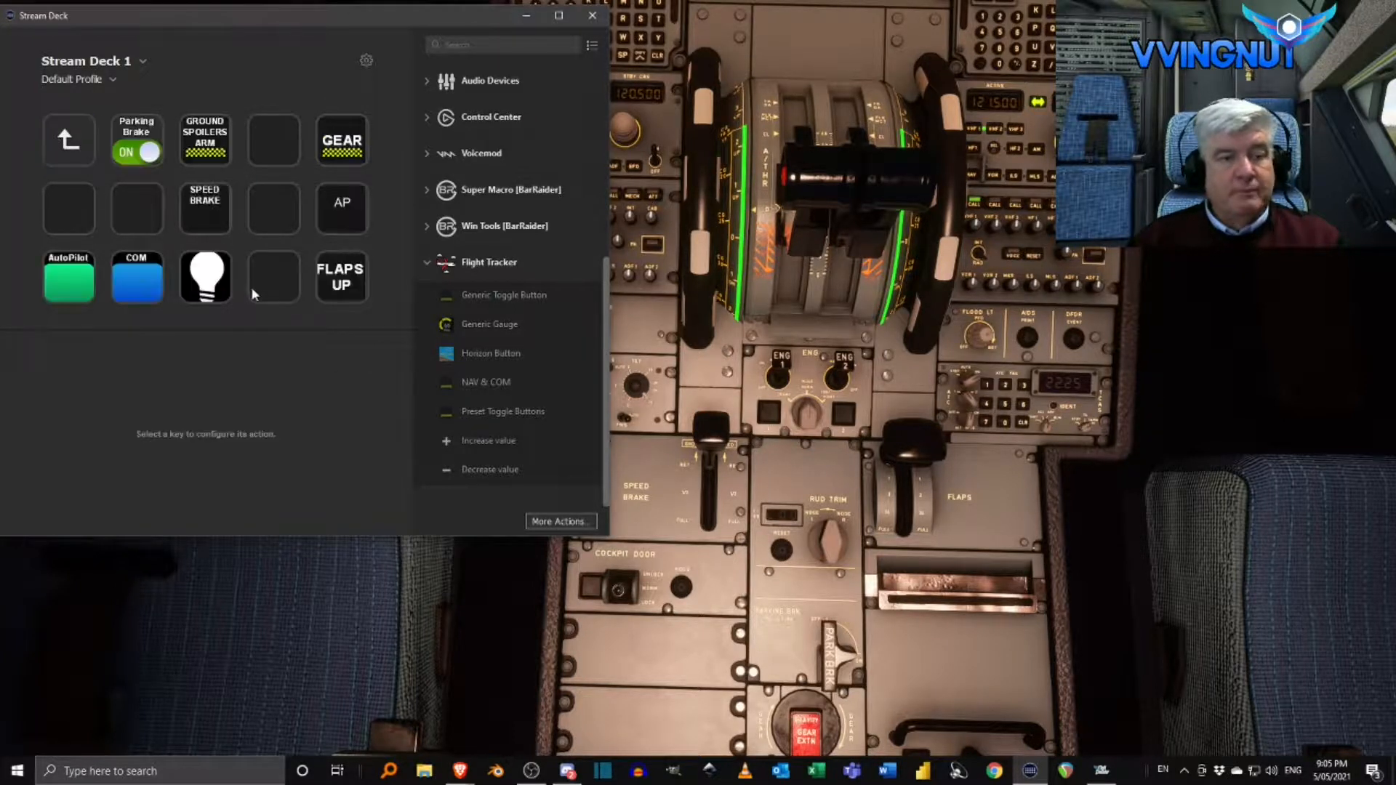
click(208, 277)
double_click(207, 276)
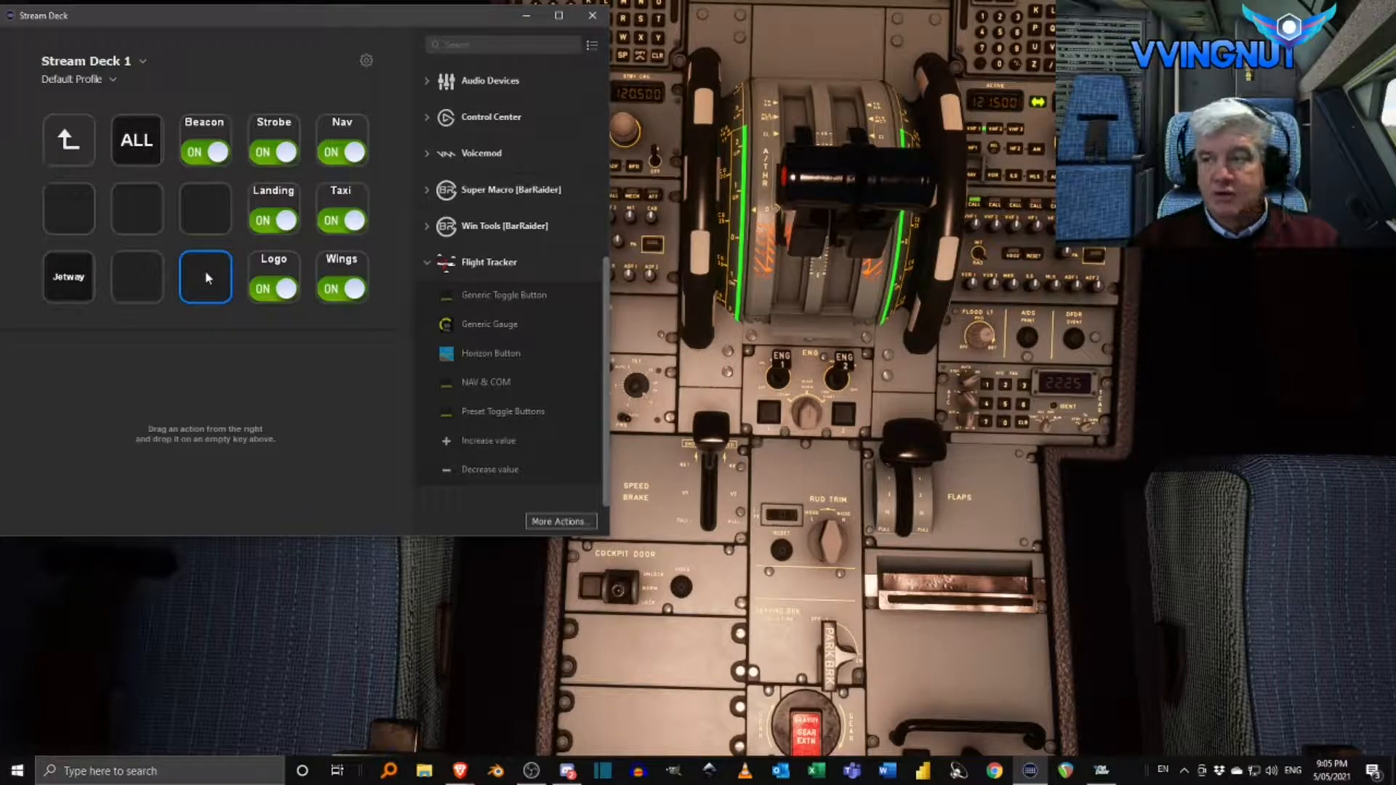
- Switch to the Brave browser and place the GitHub page for TOGGLE_EVENT.cs beside the Stream Deck window
key(alt+Tab)
key(alt+Tab)
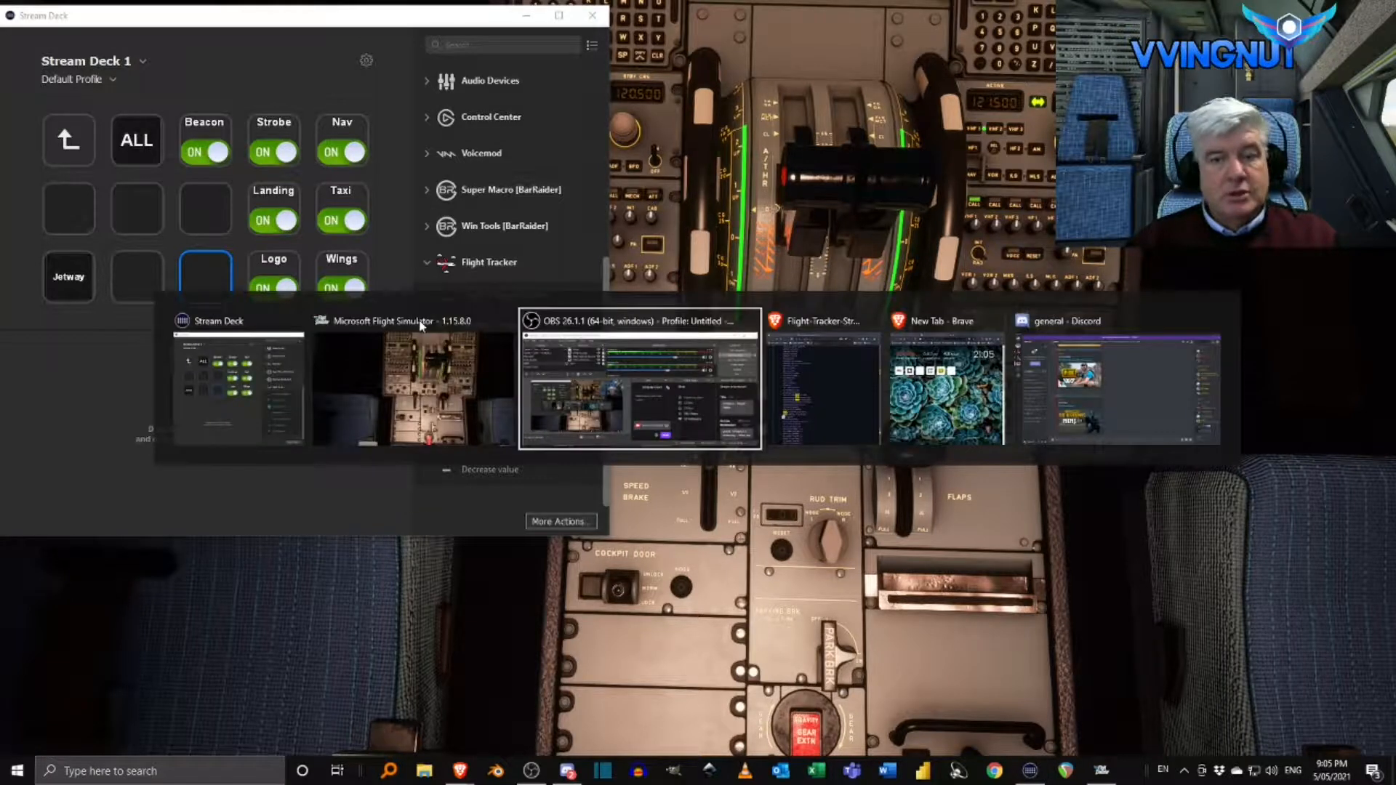
drag(1395, 138, 1043, 53)
click(753, 56)
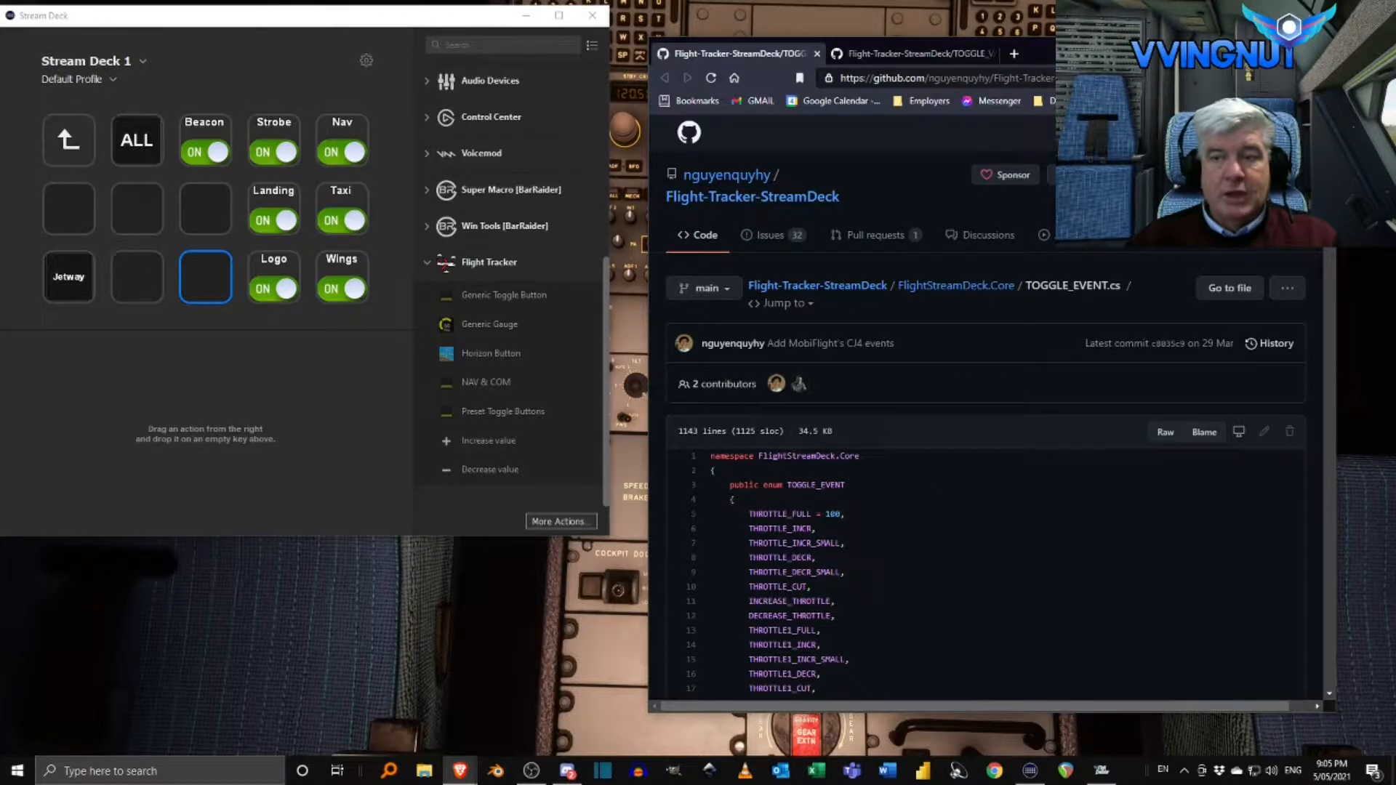
- Examine the toggle events in TOGGLE_EVENT.cs and the variable list in the other Flight-Tracker-StreamDeck tab, closing its search for "cabin"
drag(1329, 139, 1325, 761)
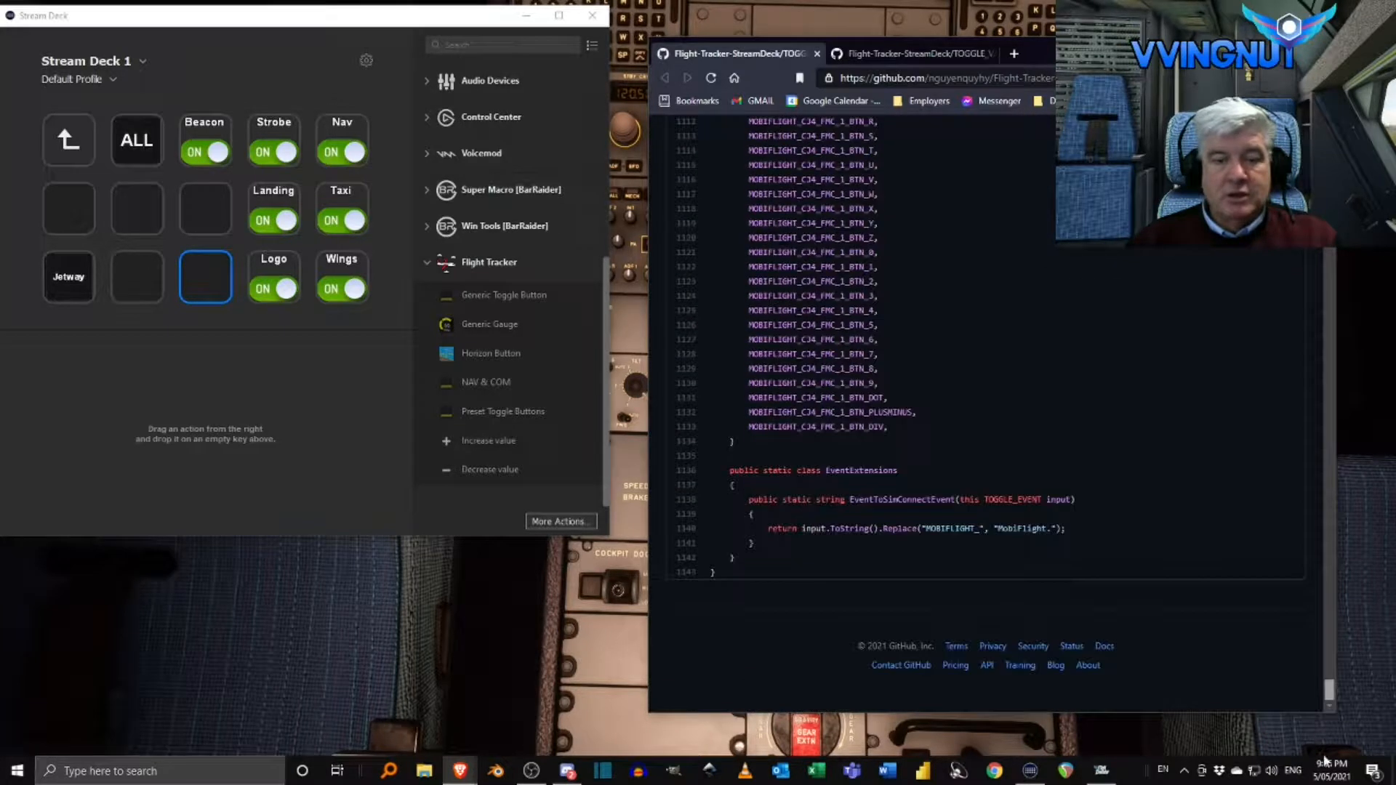
drag(1315, 691, 1284, 368)
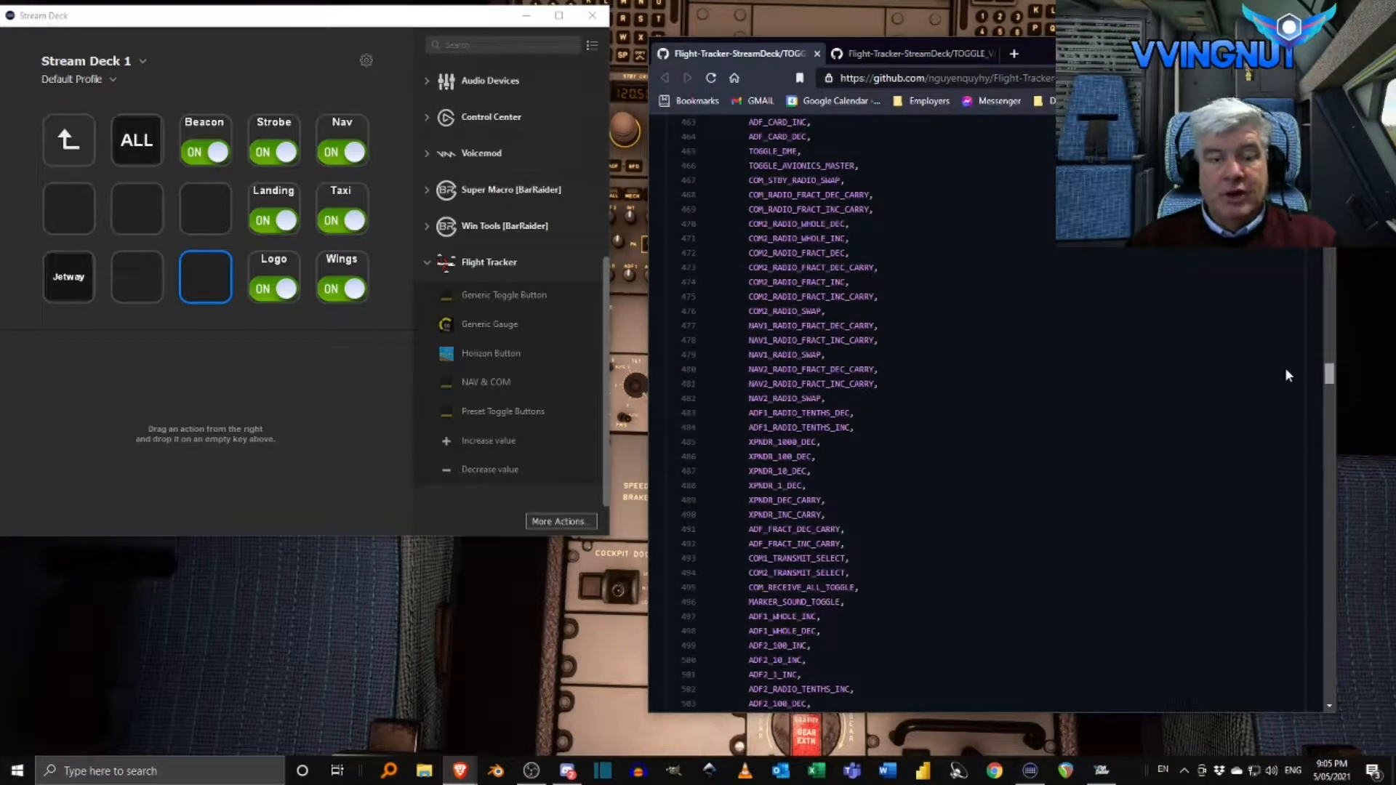
drag(1285, 370, 1285, 137)
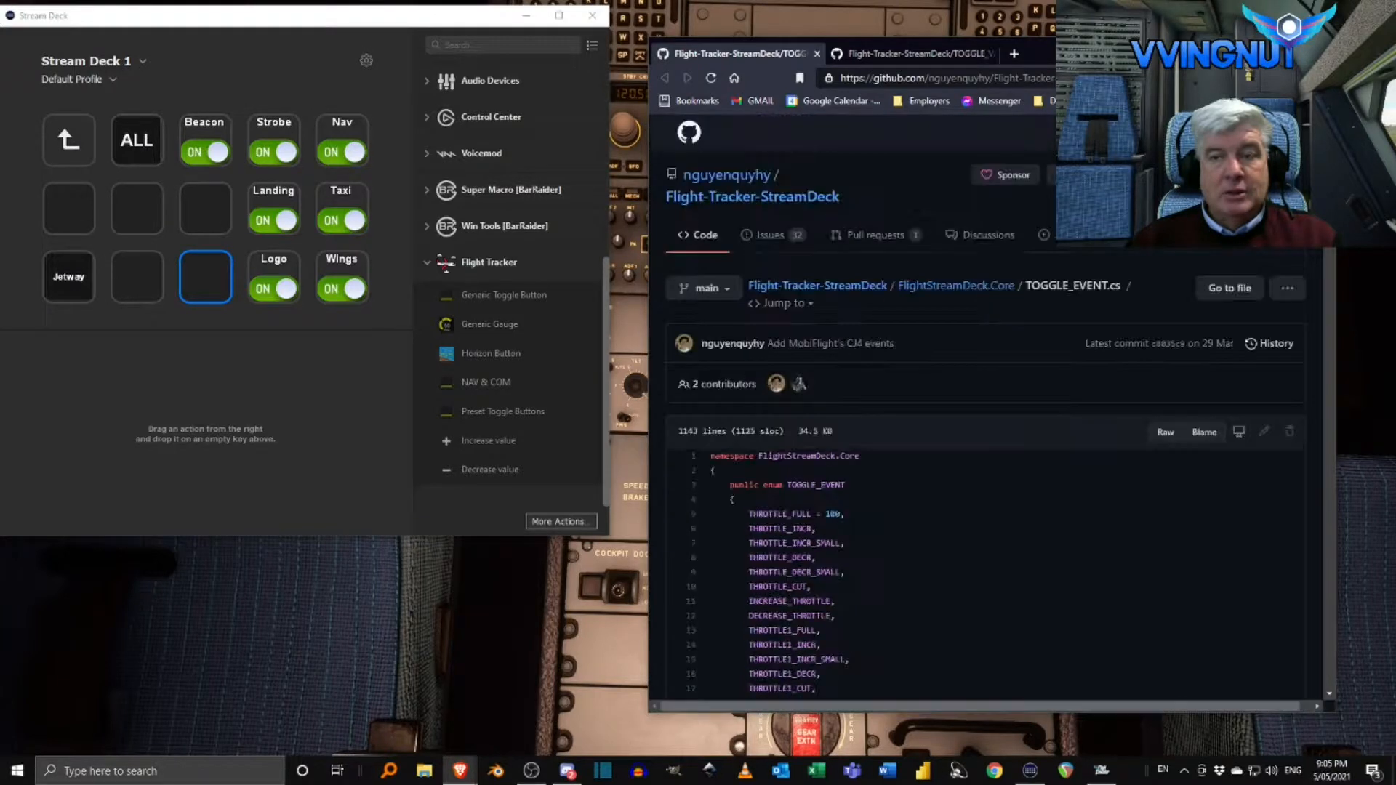
click(899, 58)
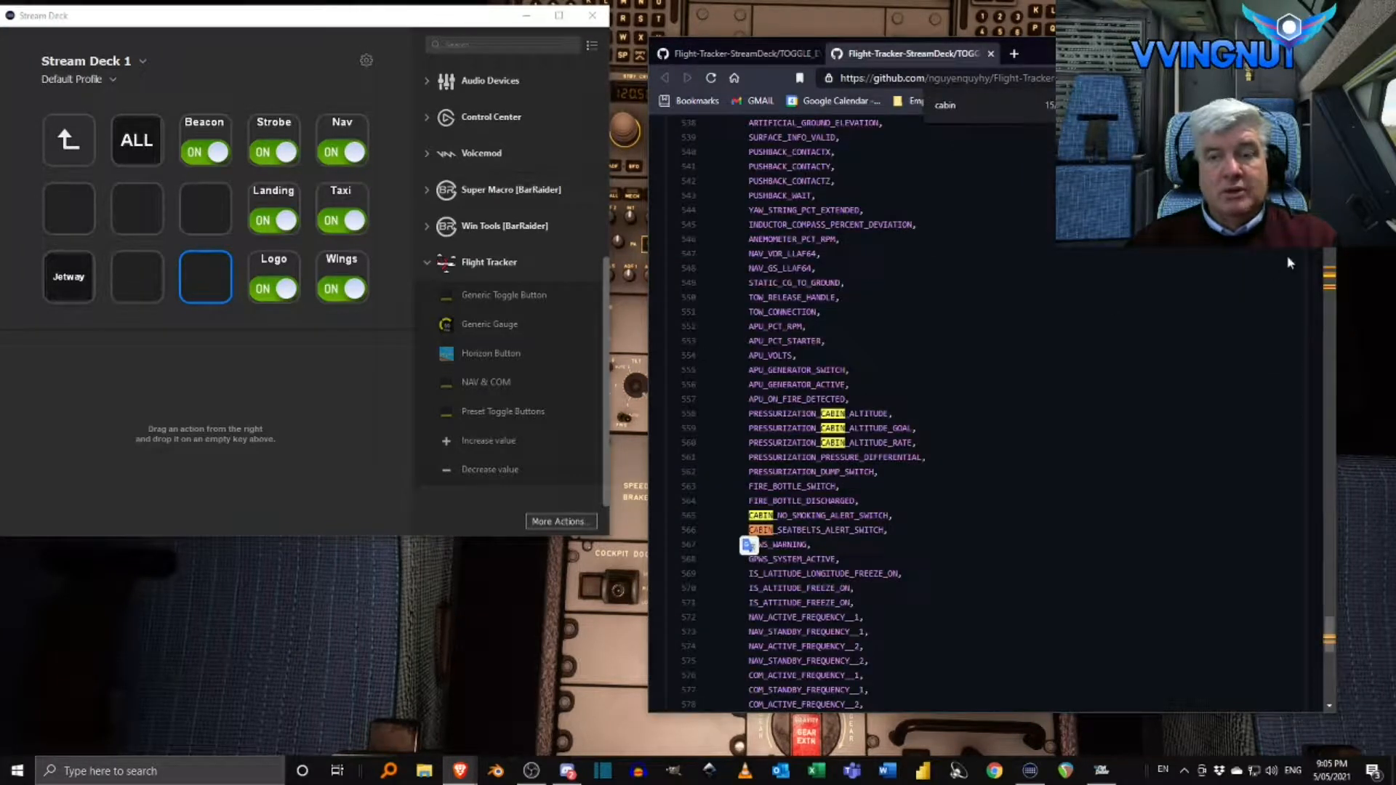
key(Escape)
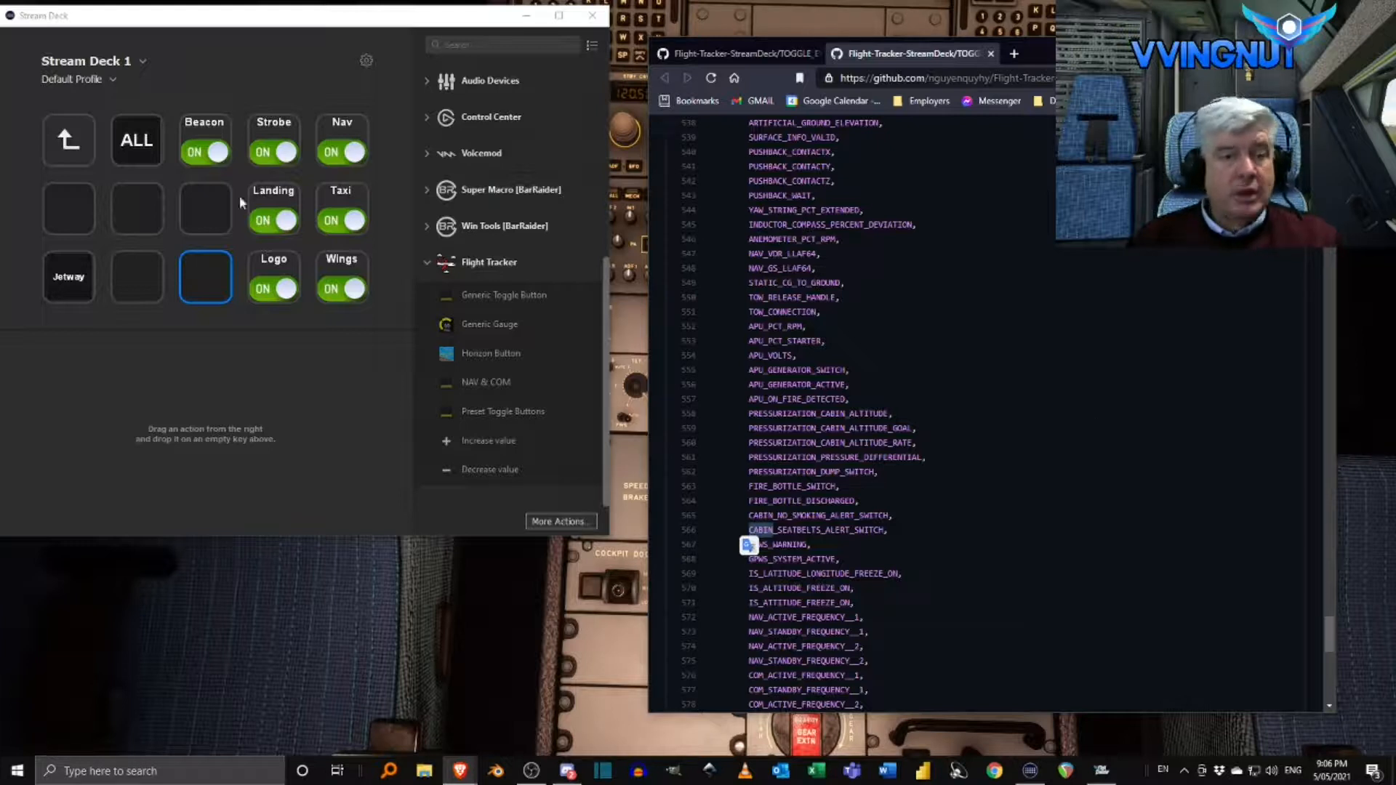
- Examine the Logo key's toggle event, feedback value and title formatting settings in Stream Deck
click(273, 276)
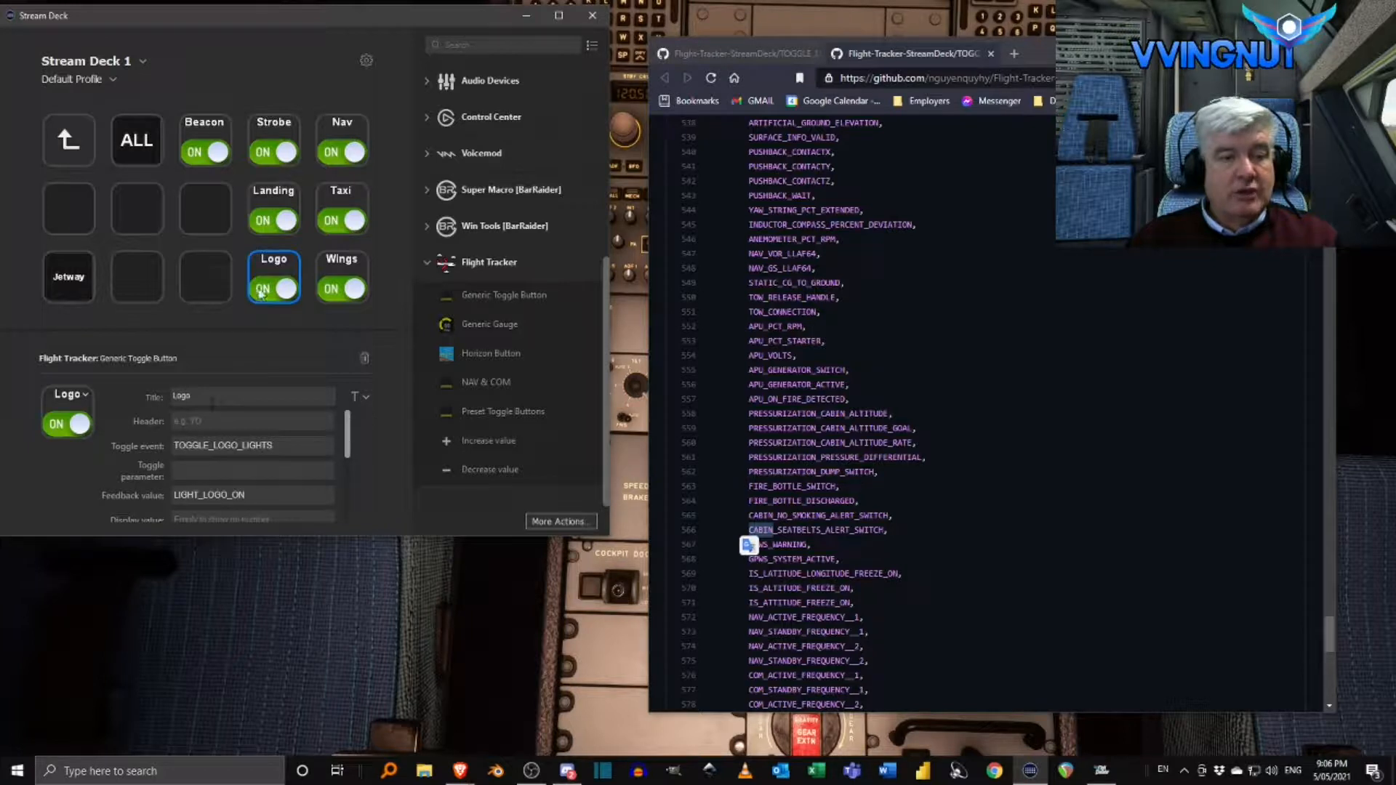
click(362, 399)
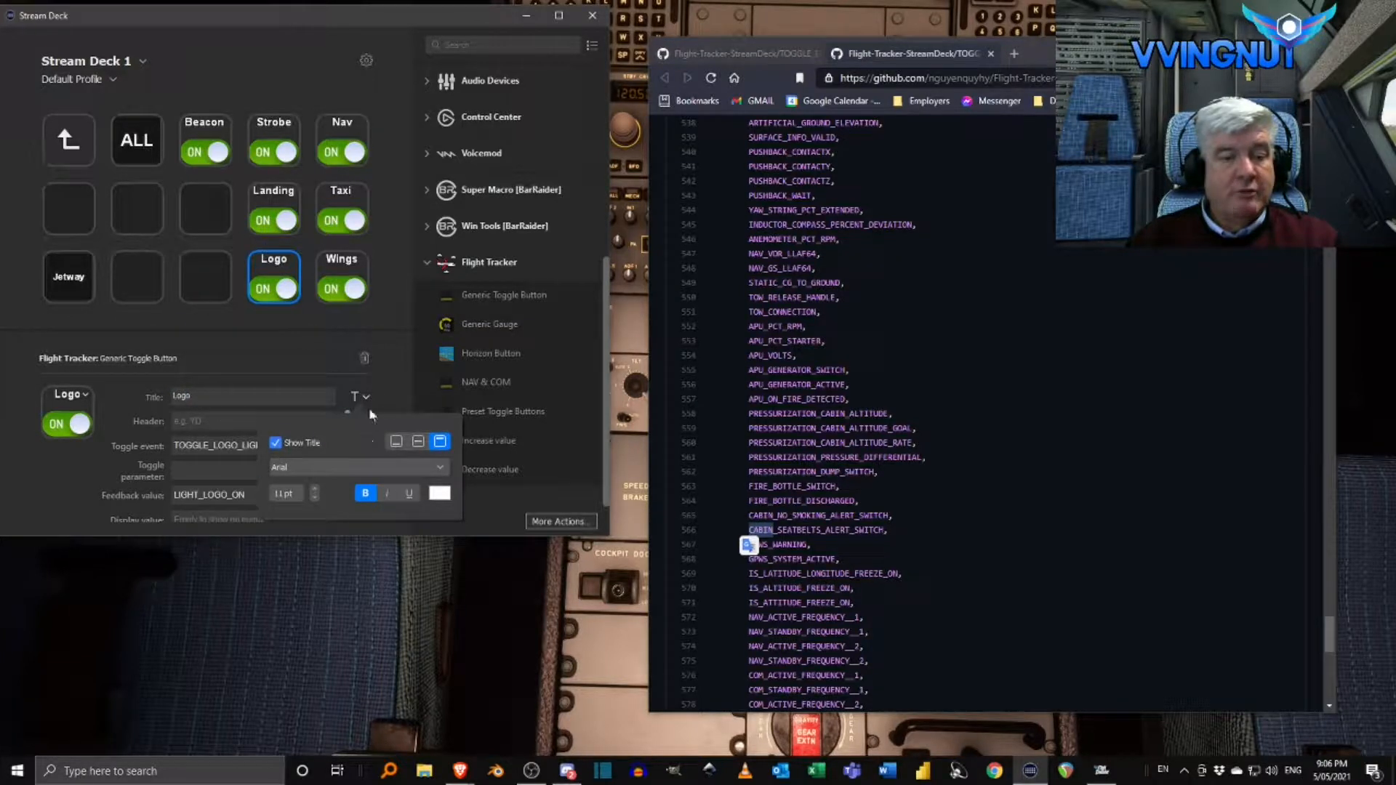
click(385, 377)
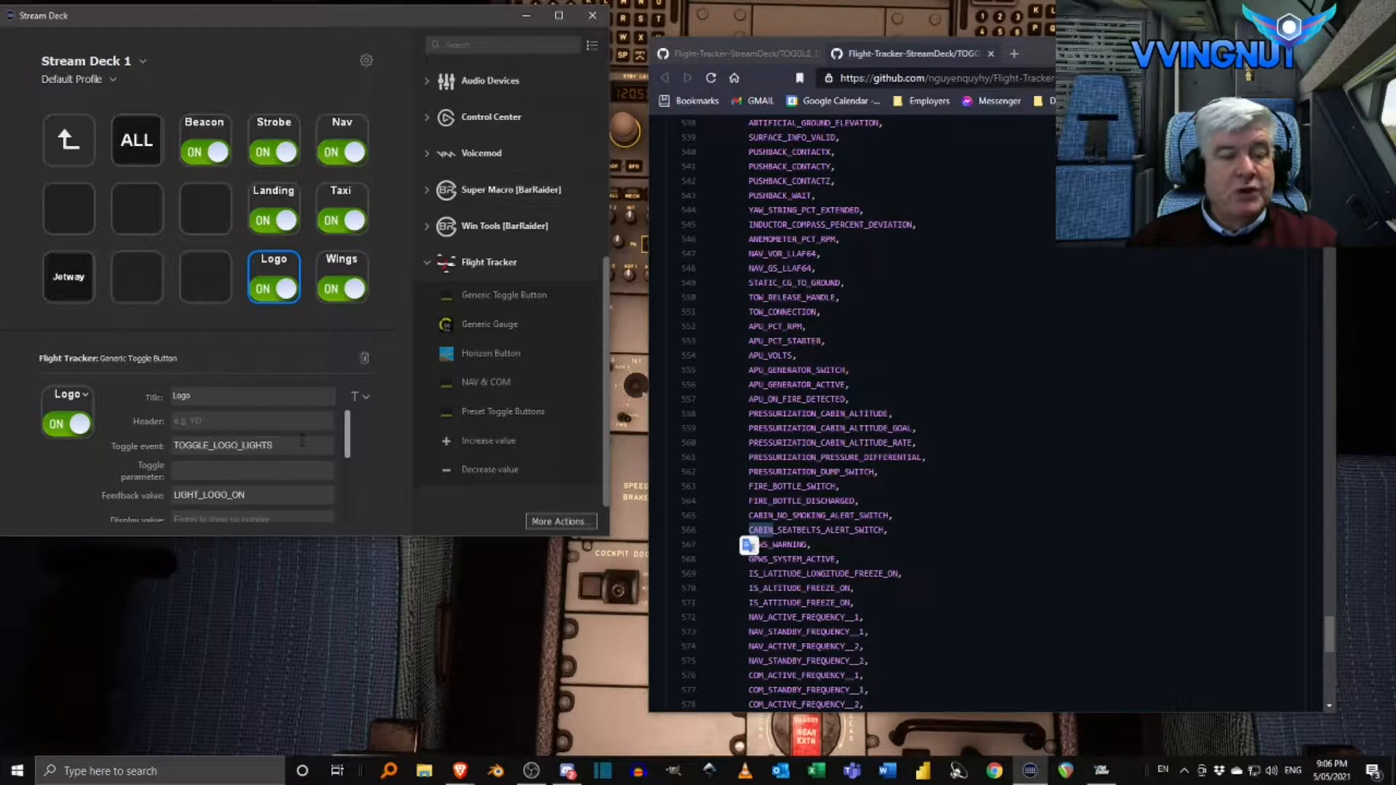
- Search TOGGLE_EVENT.cs for "logo" to look up the Logo key's toggle event TOGGLE_LOGO_LIGHTS
drag(174, 445, 274, 445)
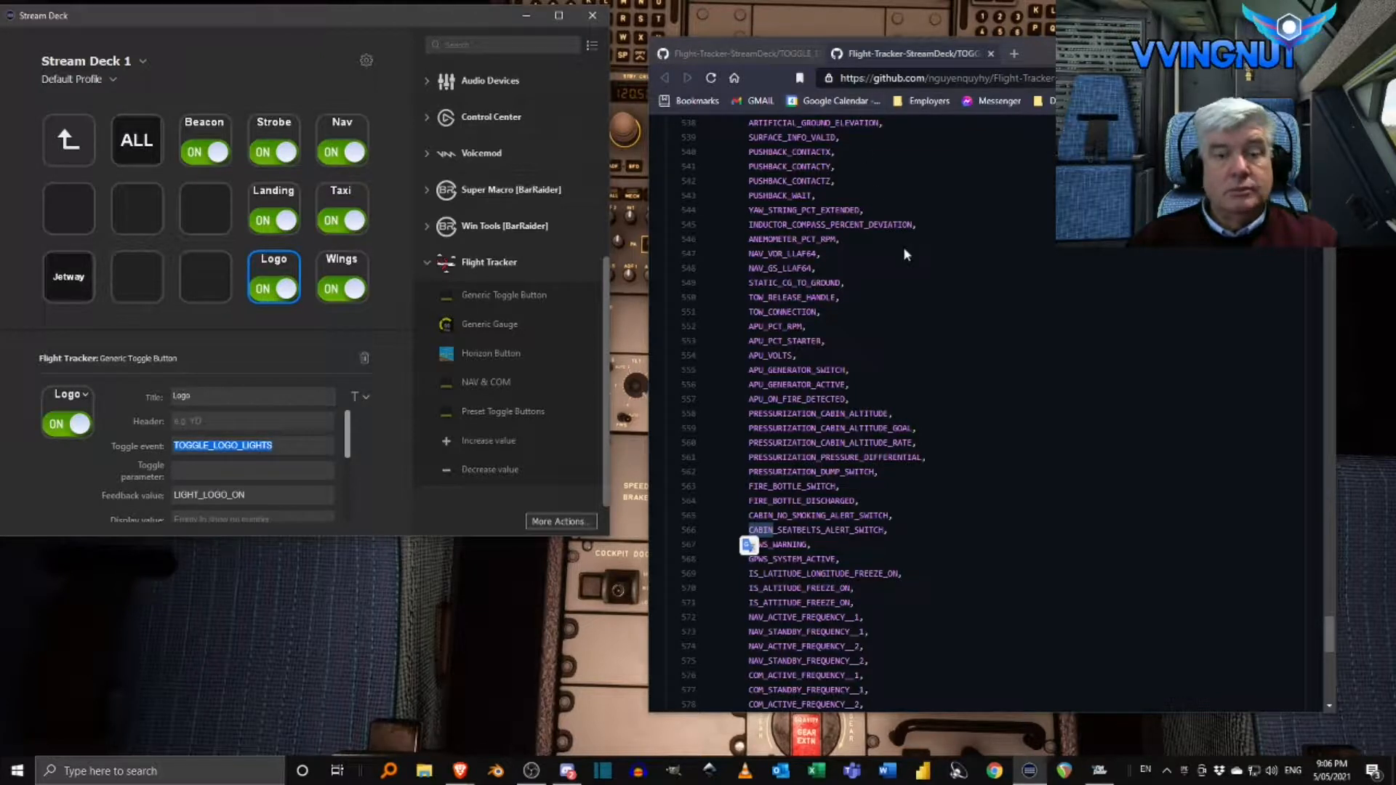
click(735, 55)
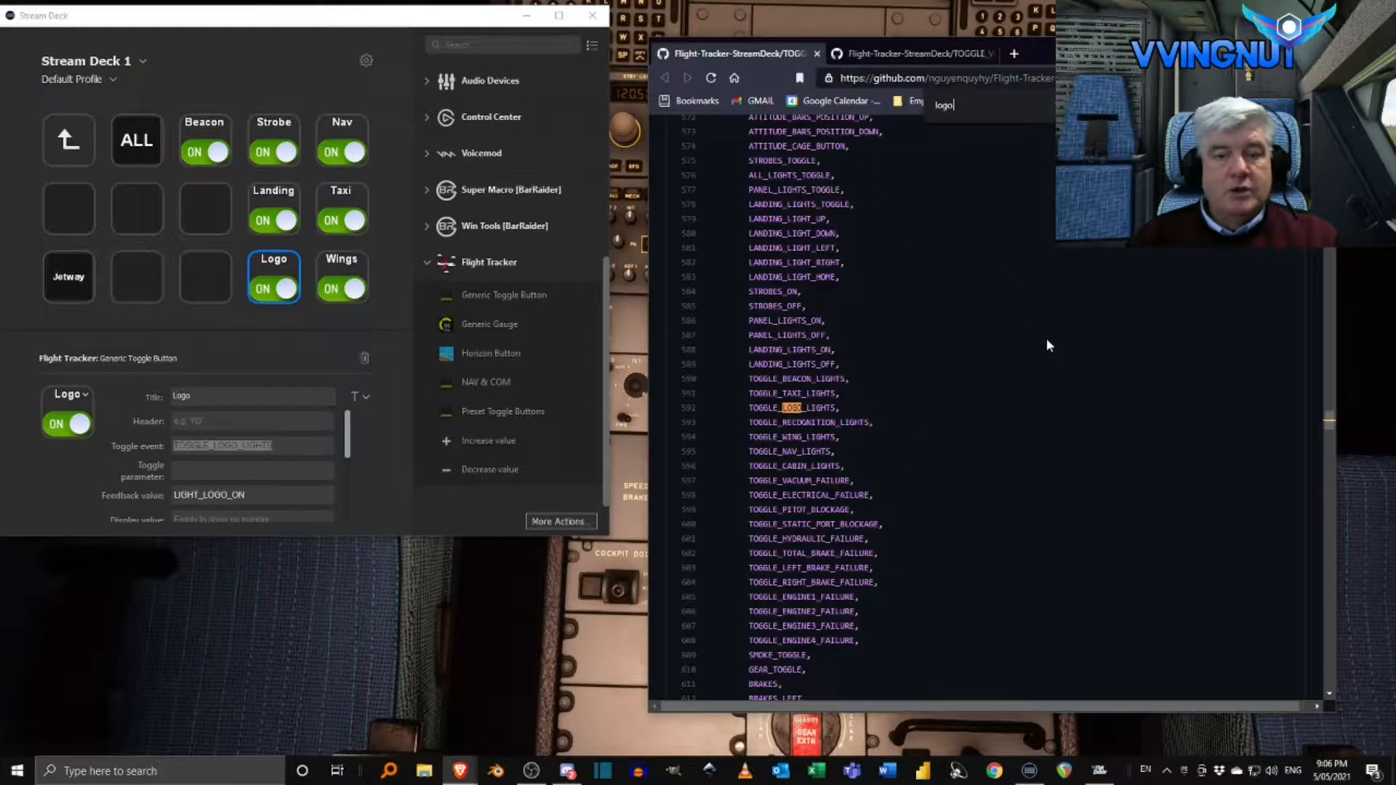
key(ctrl+Home)
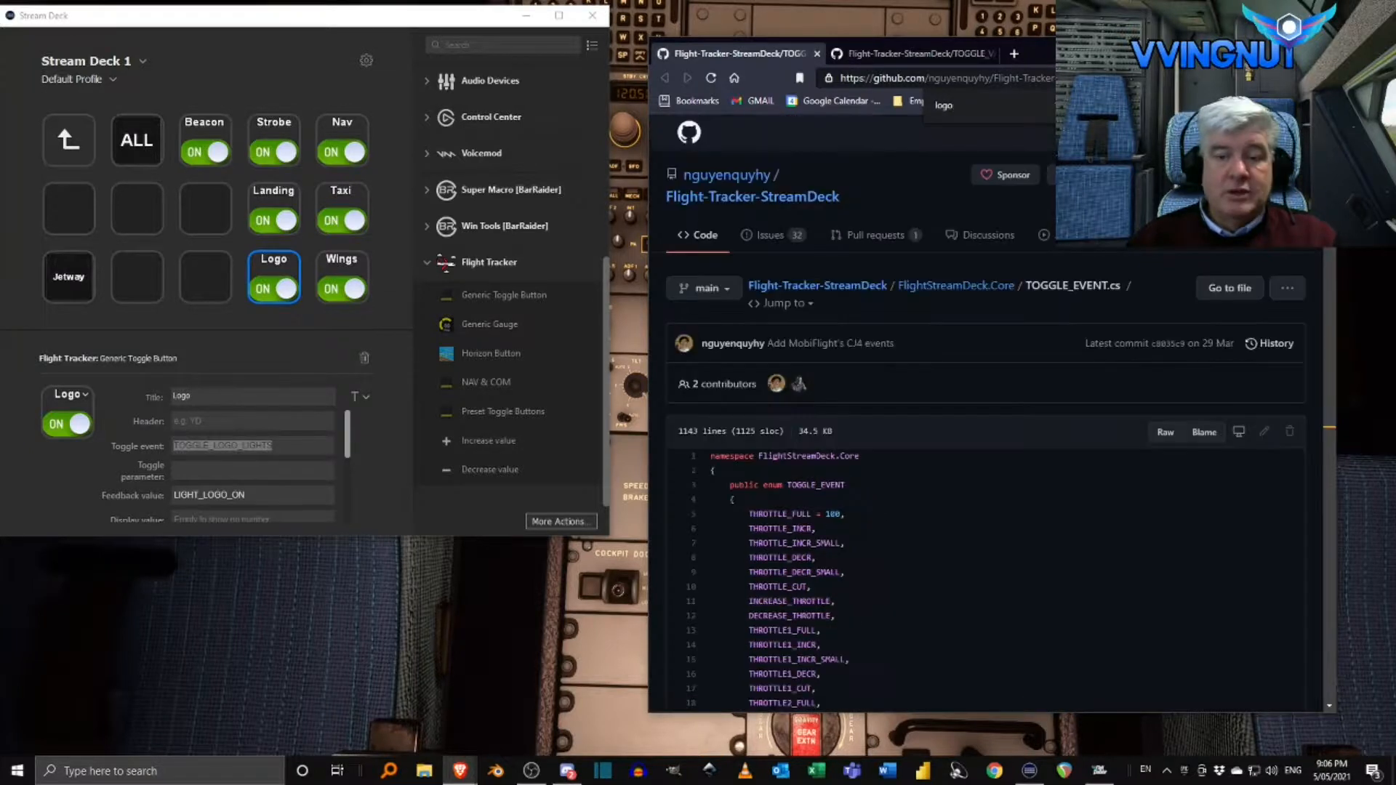
drag(1330, 139, 1351, 434)
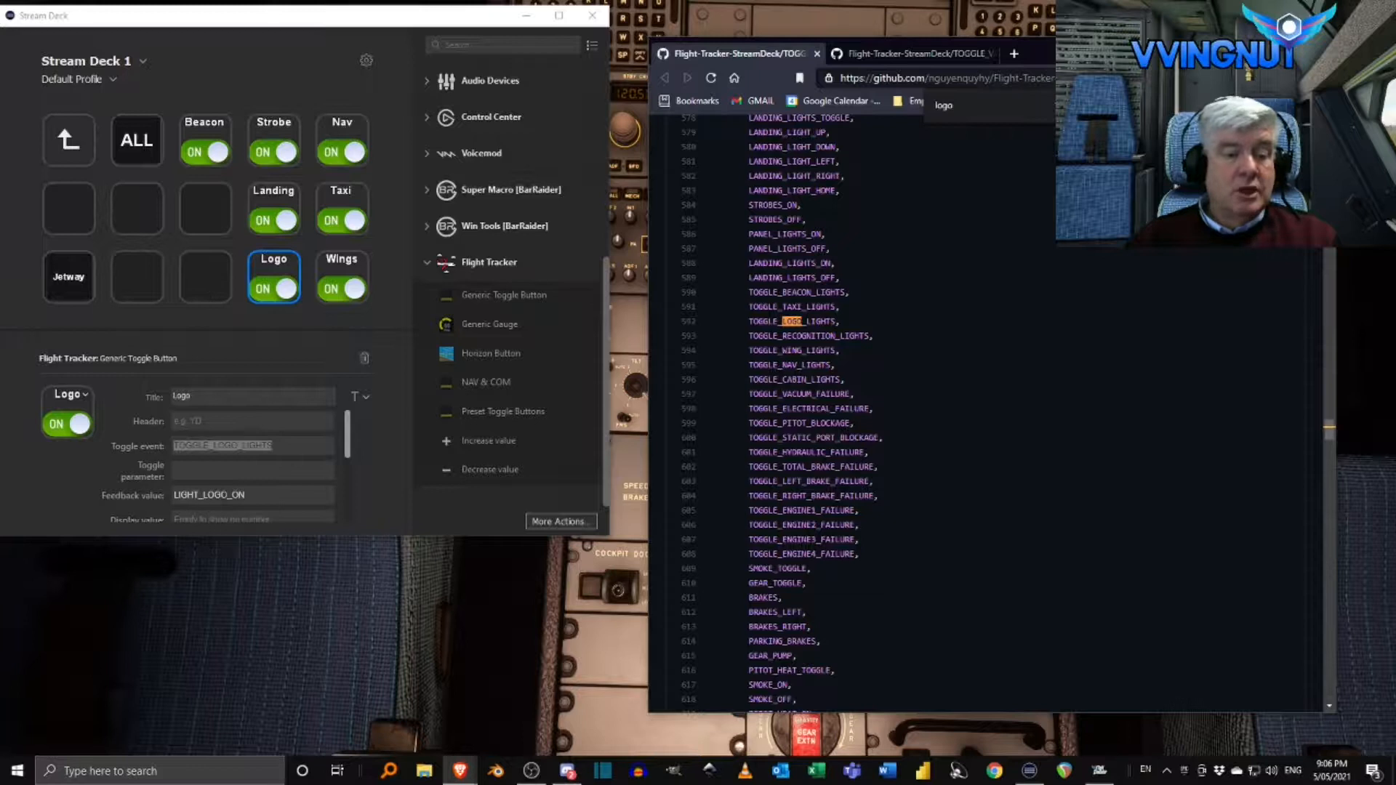
- Search the variable list in the other GitHub tab for "logo" to look up the Logo key's feedback value LIGHT_LOGO_ON
drag(249, 495, 166, 505)
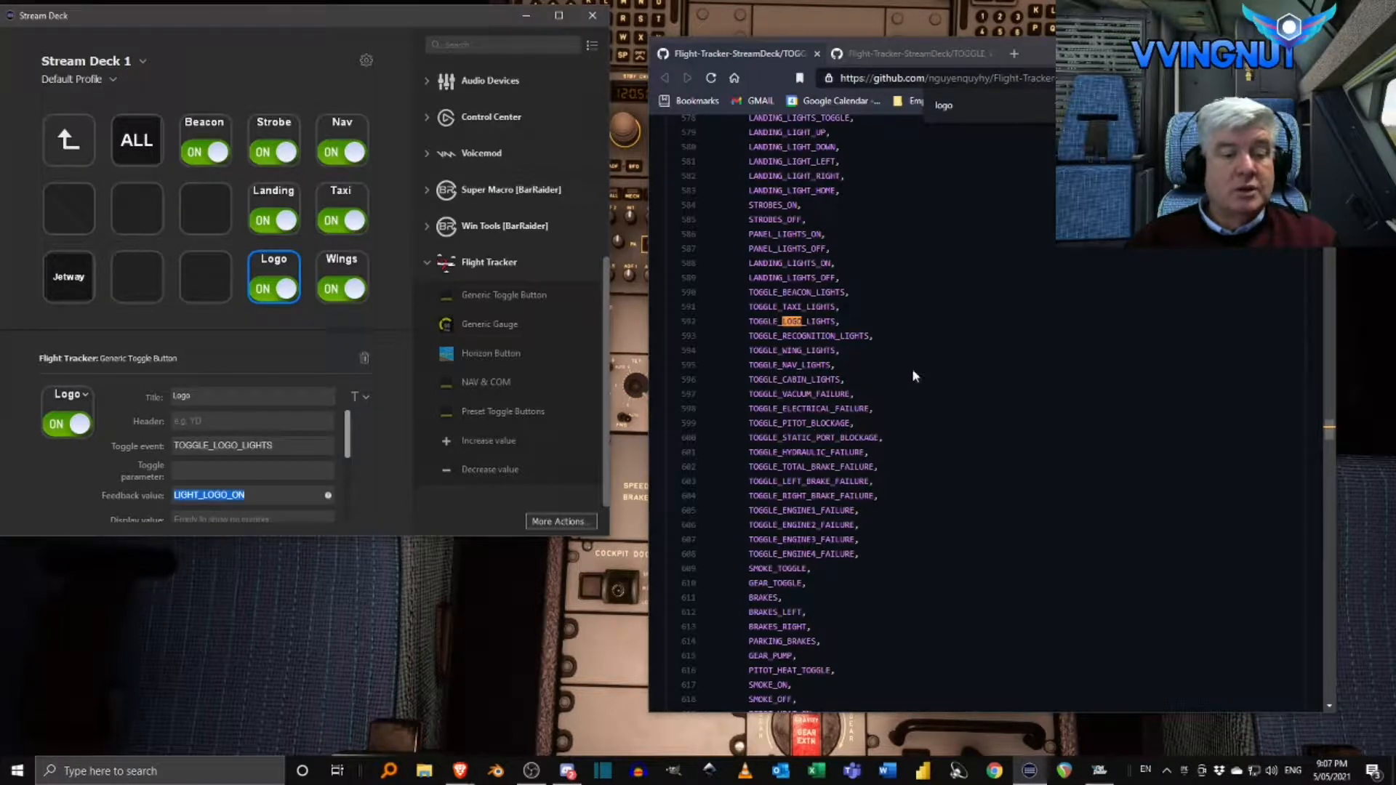
click(914, 53)
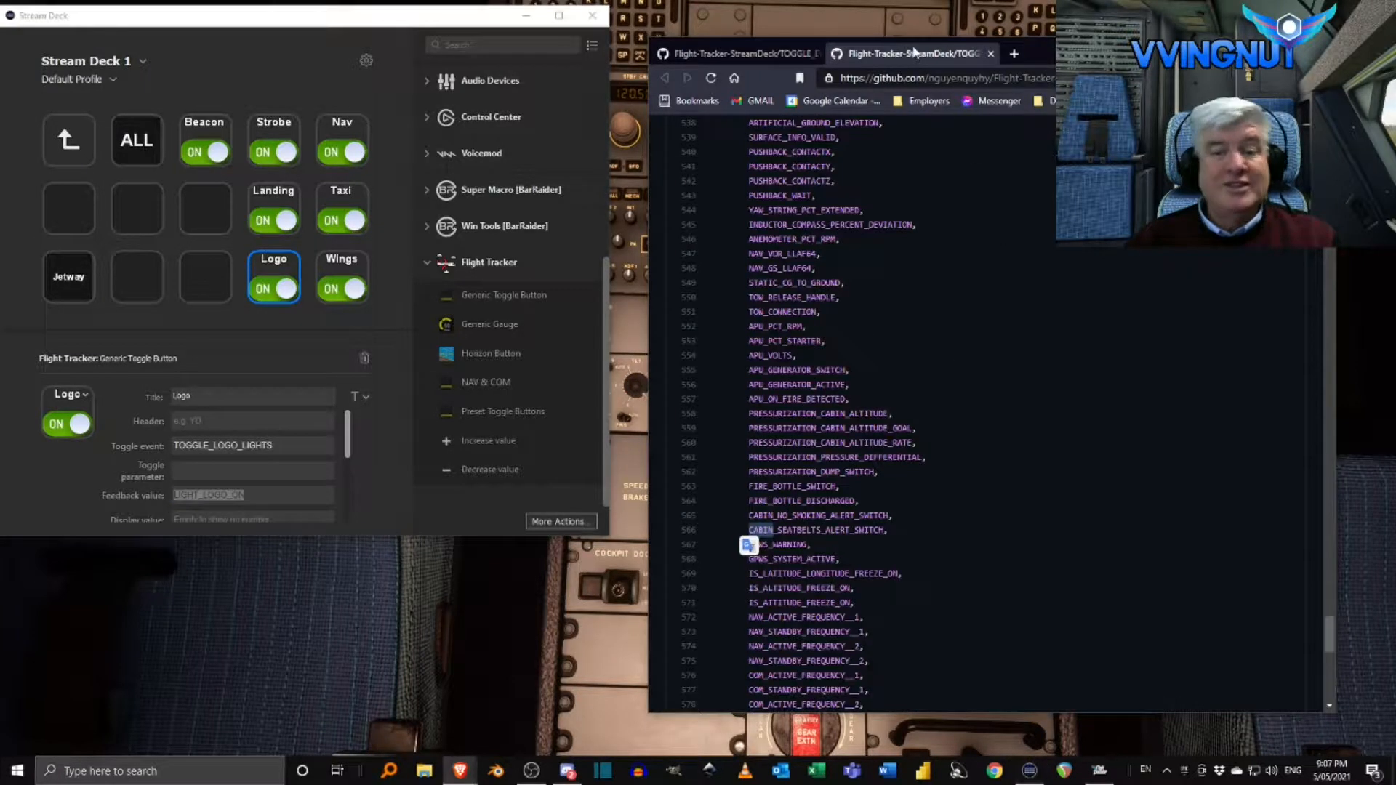
key(ctrl+f)
text(logo)
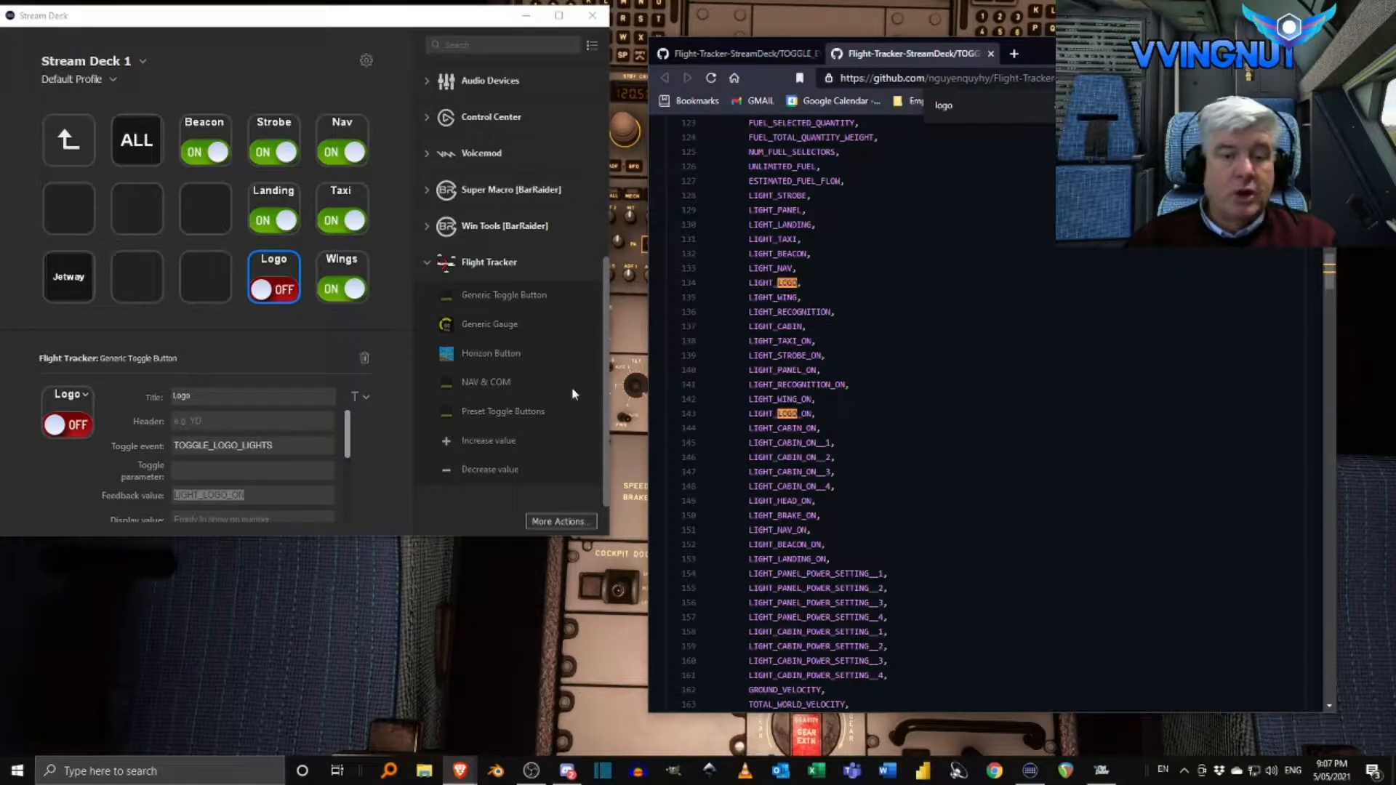
- Clear the Logo key's custom ON and OFF images and link ON.png as its ON image
drag(347, 437, 346, 515)
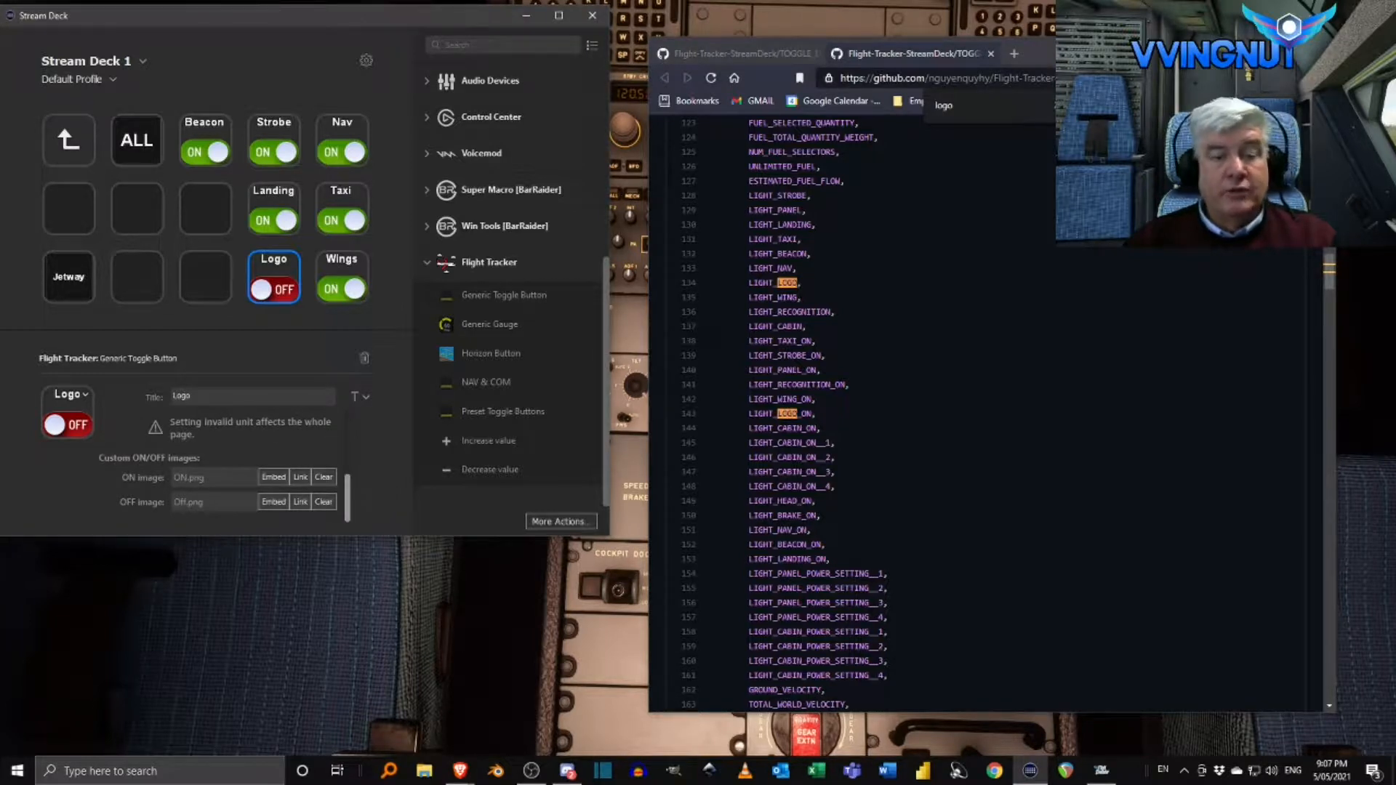
click(324, 501)
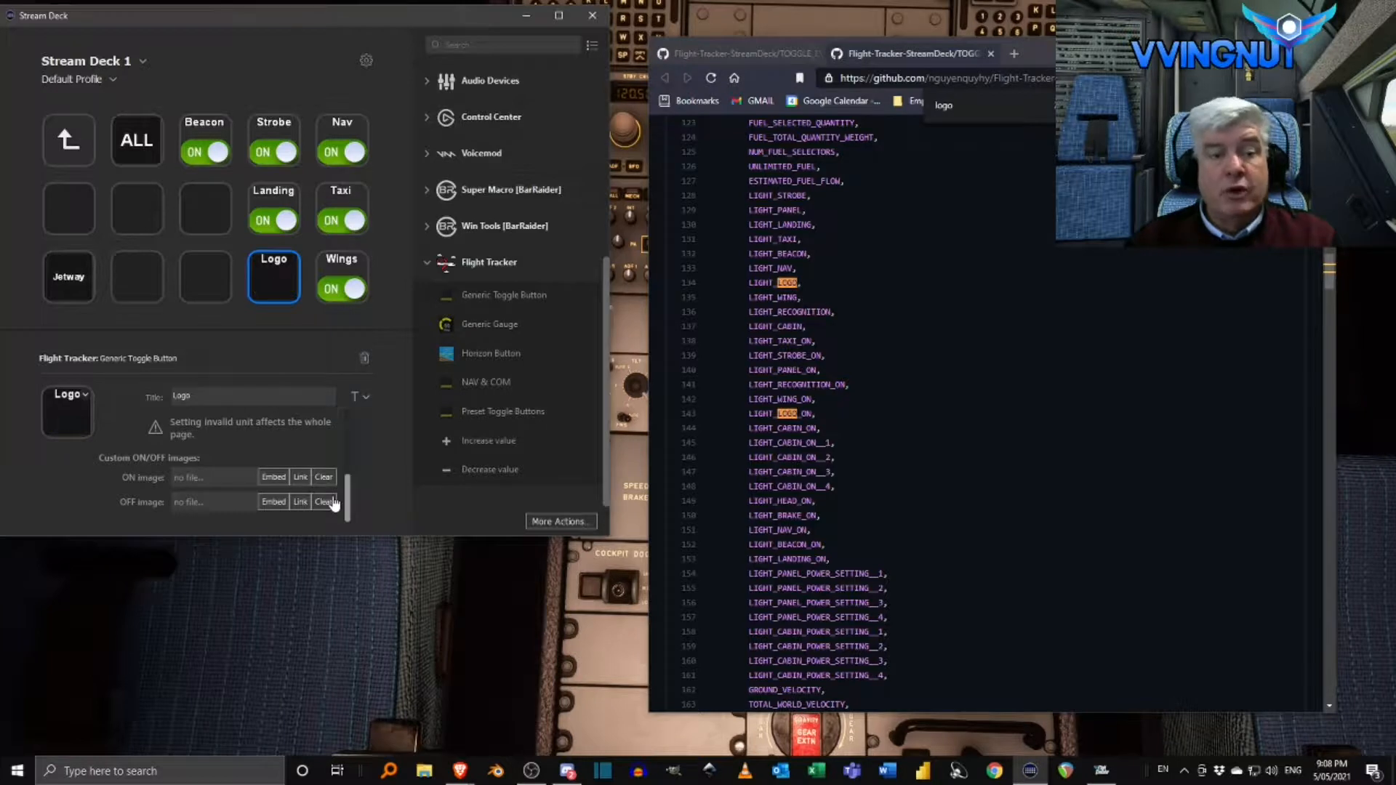
click(301, 477)
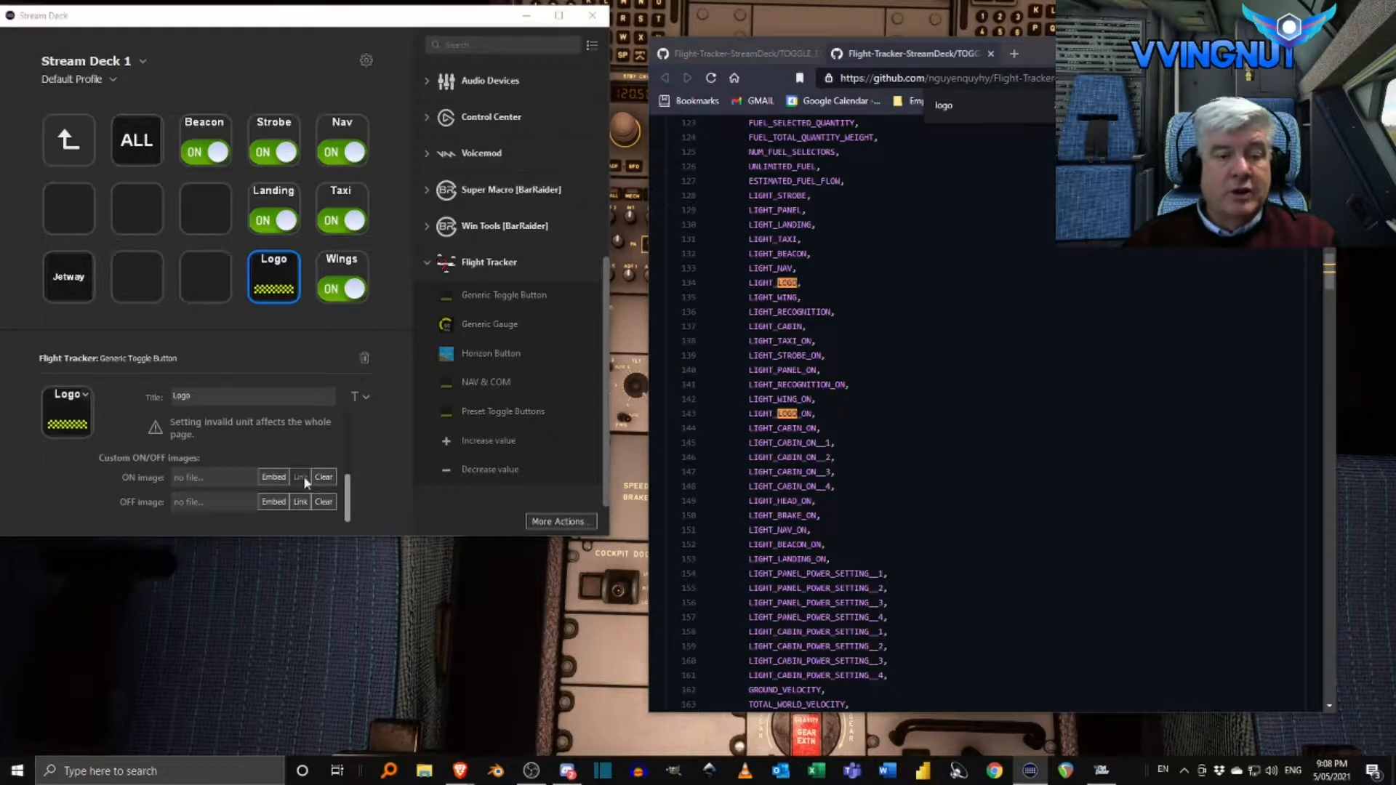
click(245, 254)
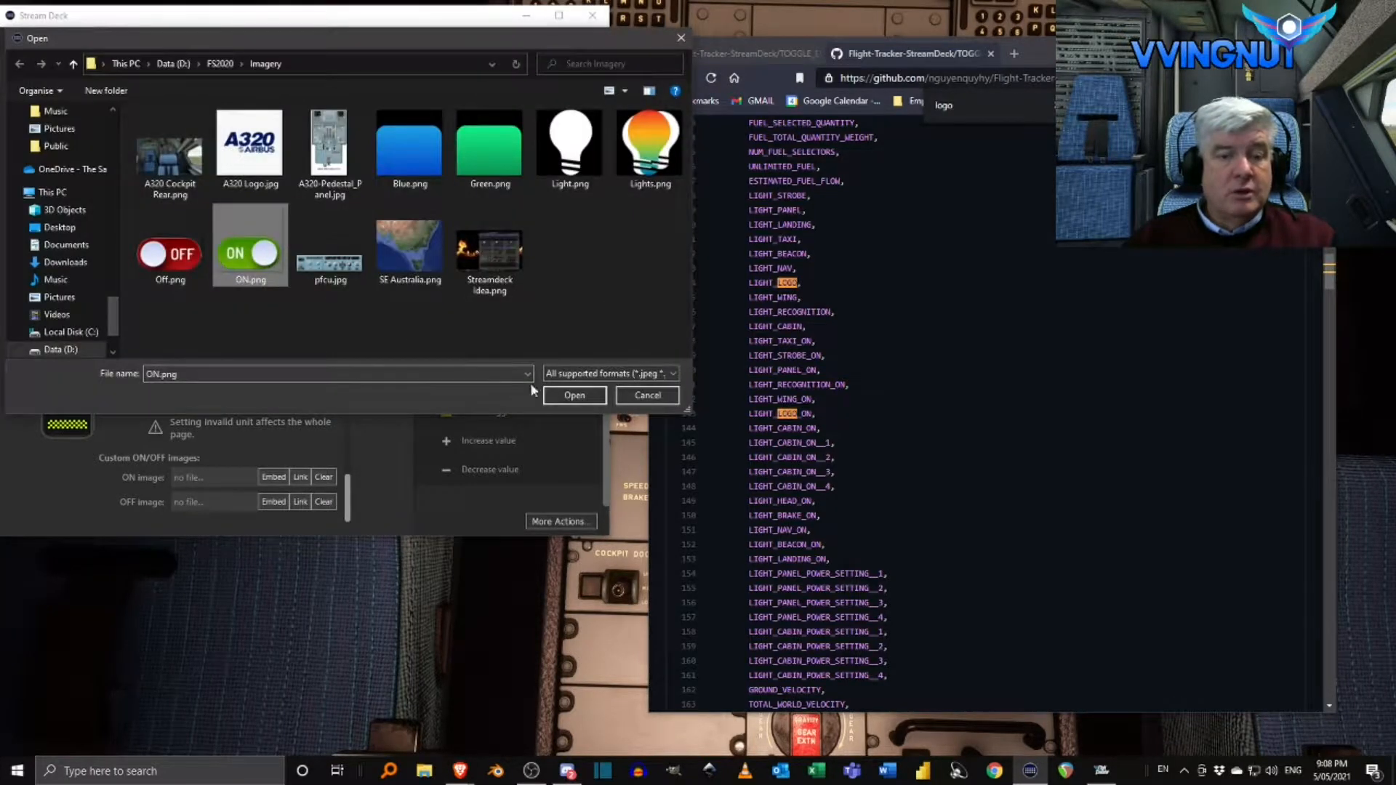
click(575, 395)
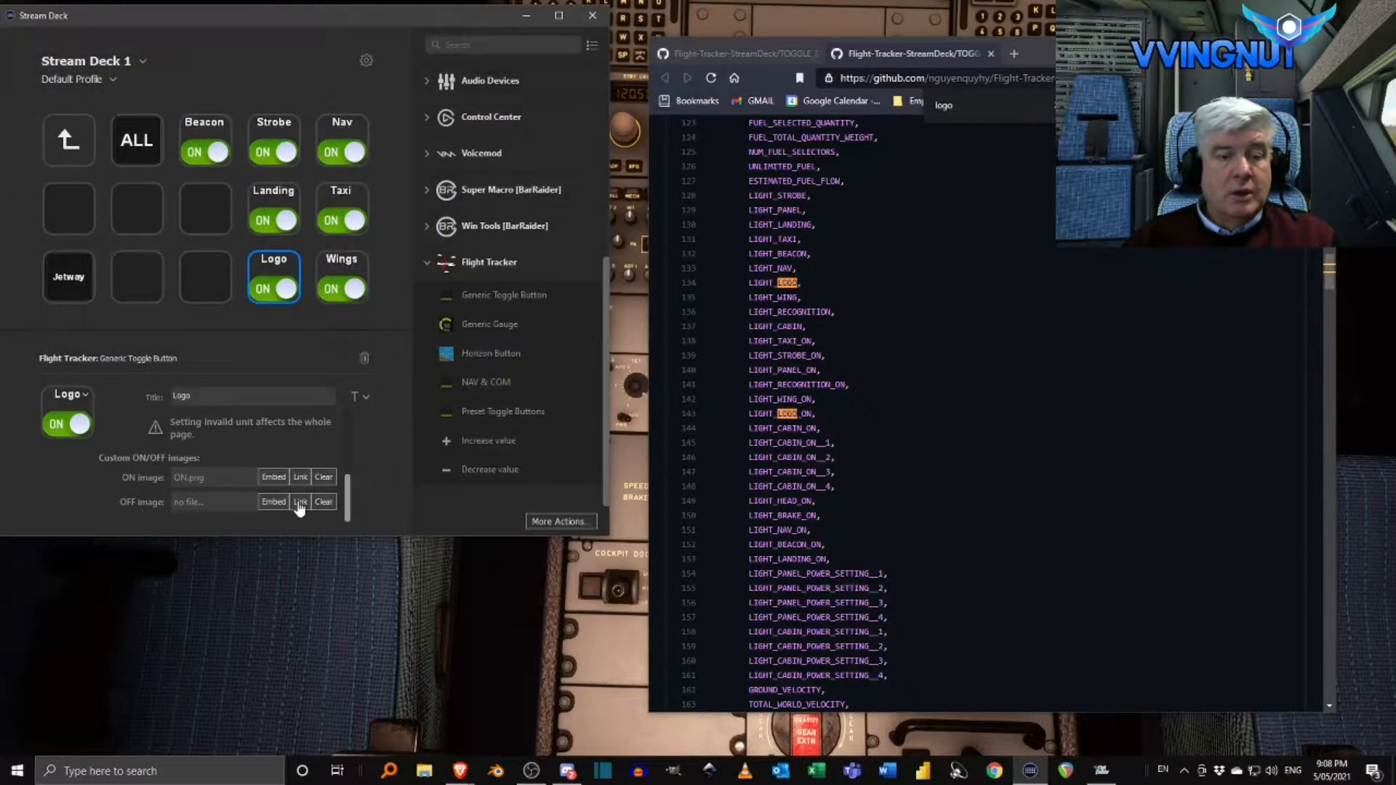
- Link Off.png as the Logo key's custom OFF image
click(301, 502)
click(170, 251)
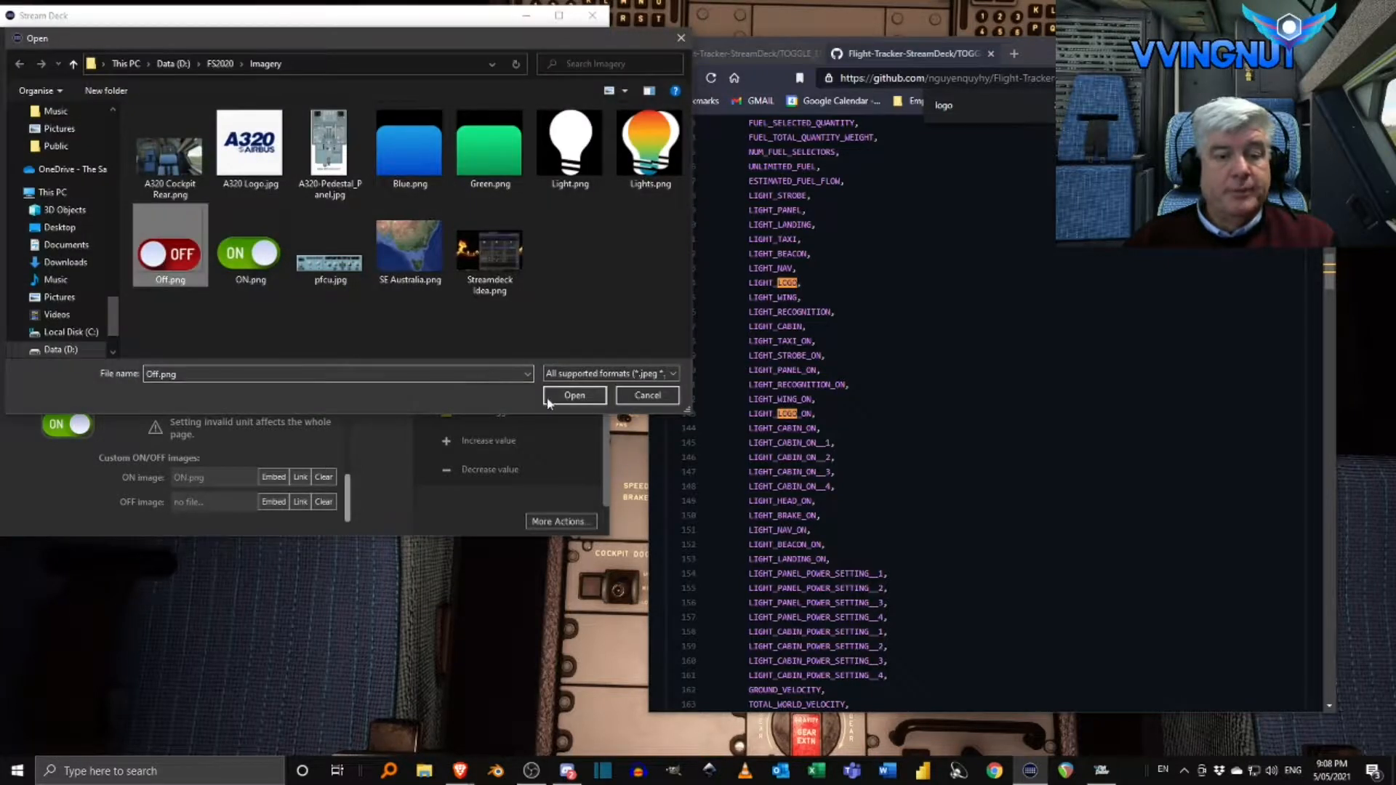
click(574, 395)
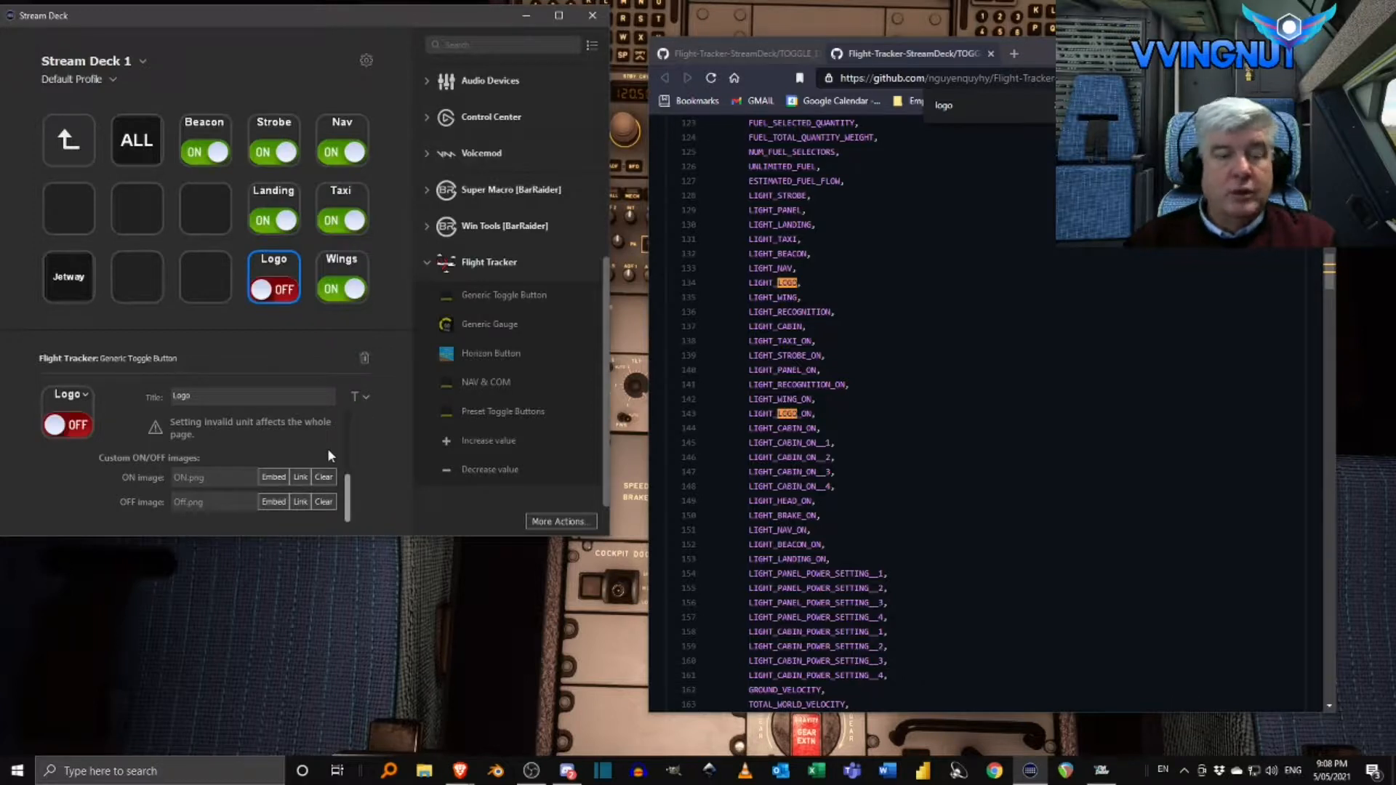
- Examine the ALL key's toggle event settings, and revisit the event and variable lists in the two GitHub tabs
click(138, 144)
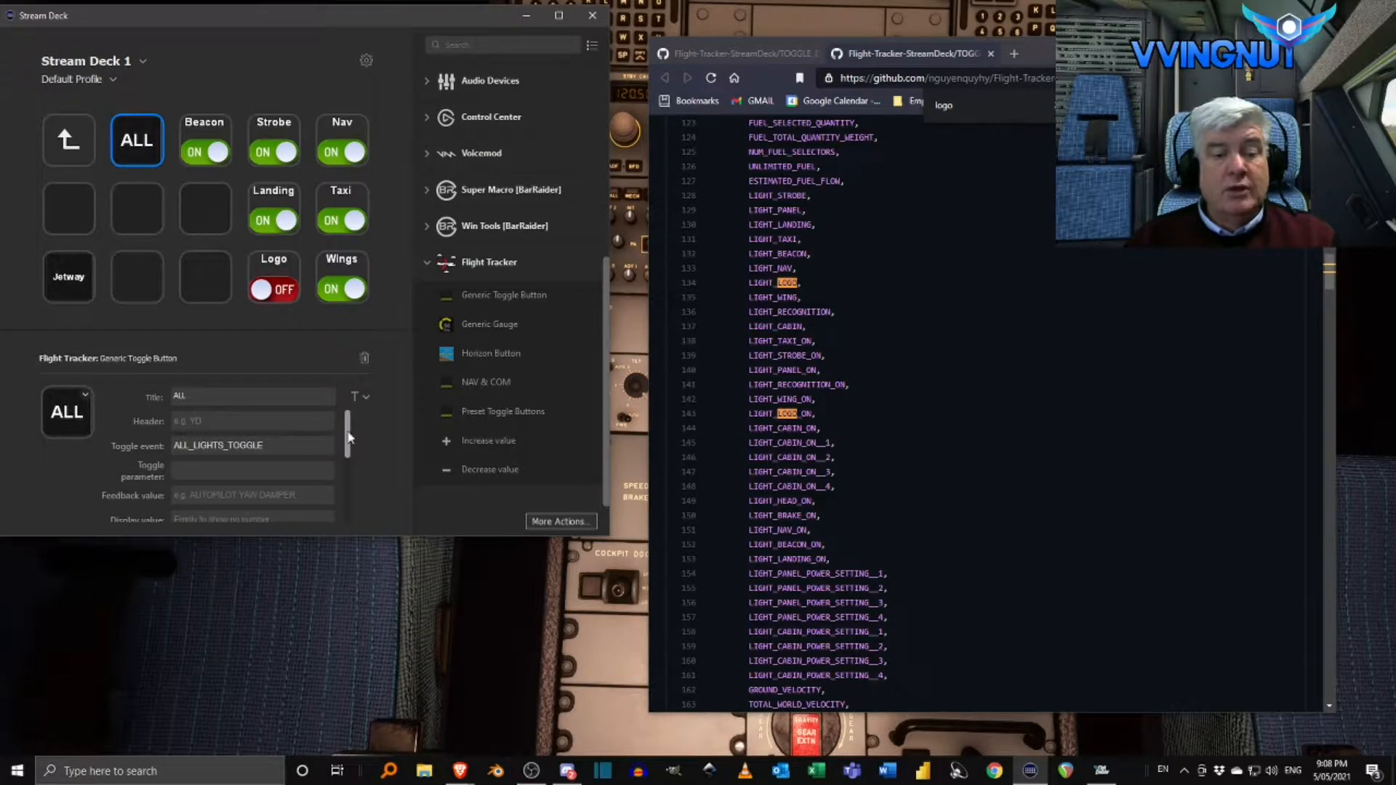
mouse_move(349, 432)
mouse_down()
mouse_move(349, 463)
mouse_move(348, 407)
mouse_up()
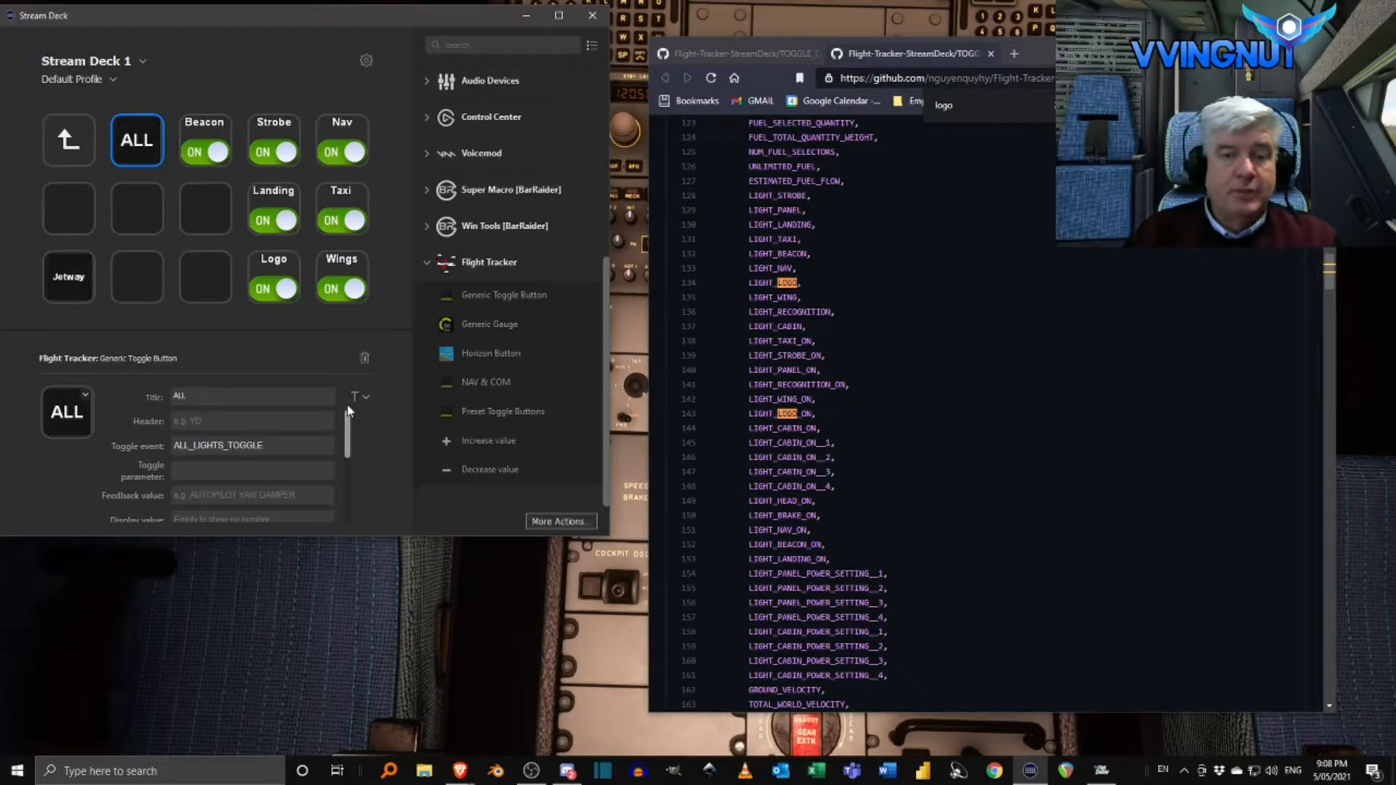
click(741, 53)
scroll(989, 436, up, 3)
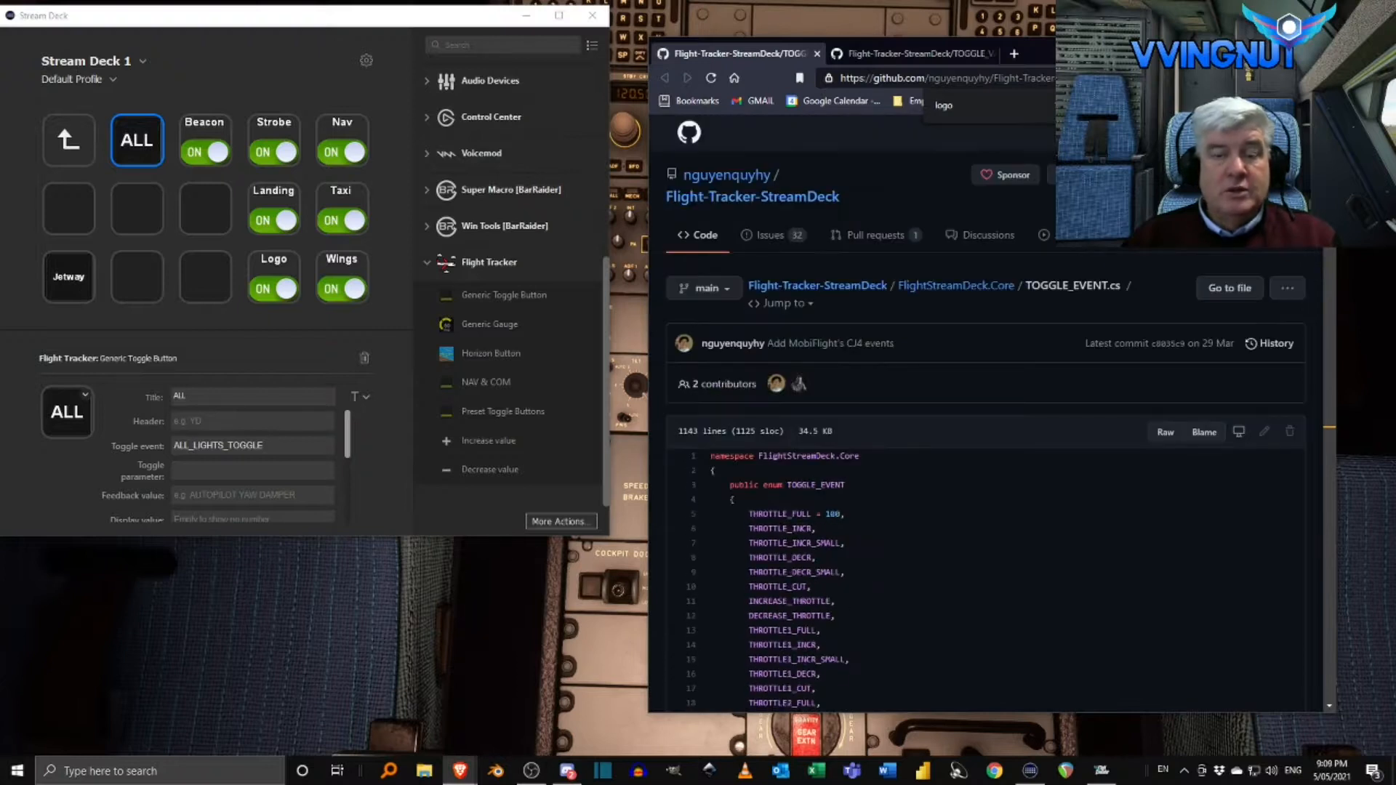
click(916, 56)
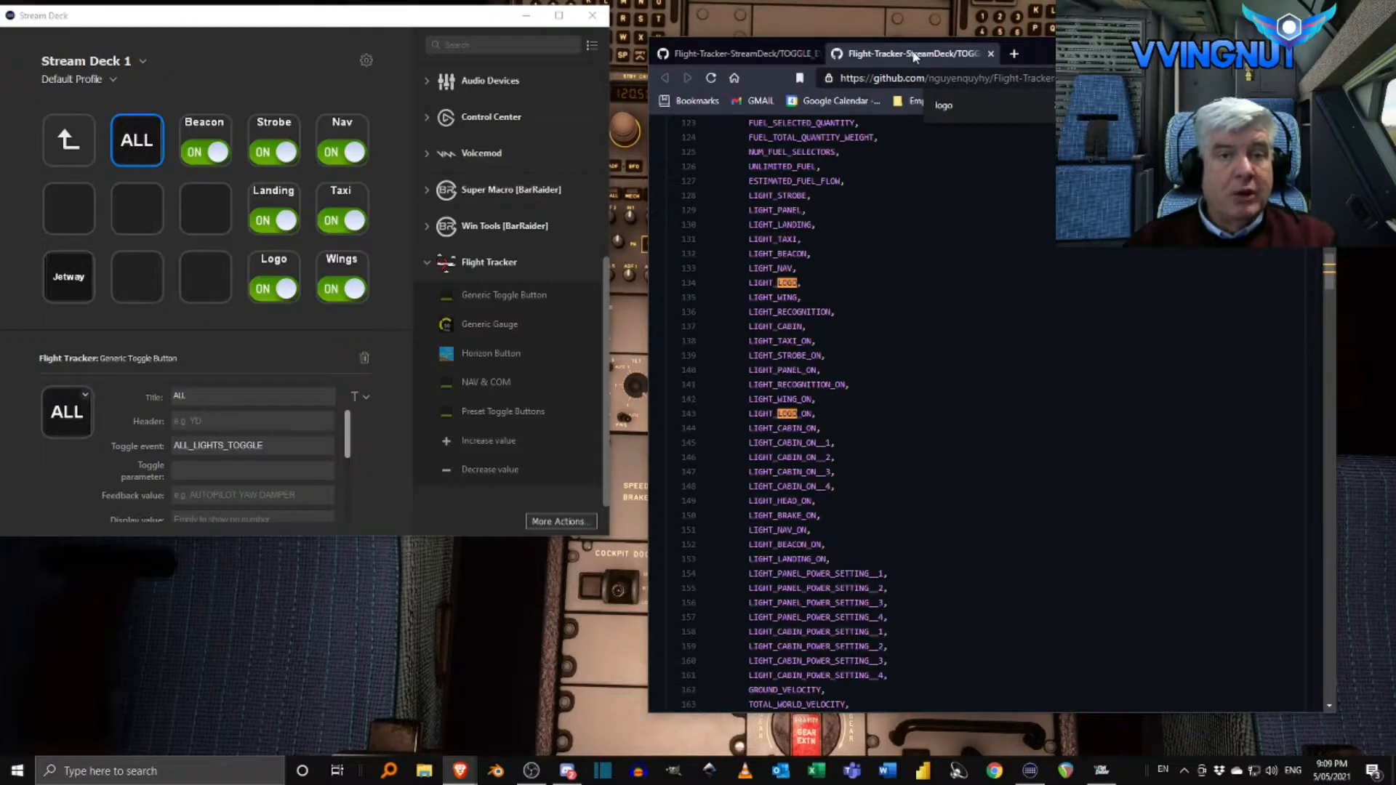
- Go back to the parent folder and examine the Parking Brake key's toggle event and feedback value
click(62, 134)
click(143, 142)
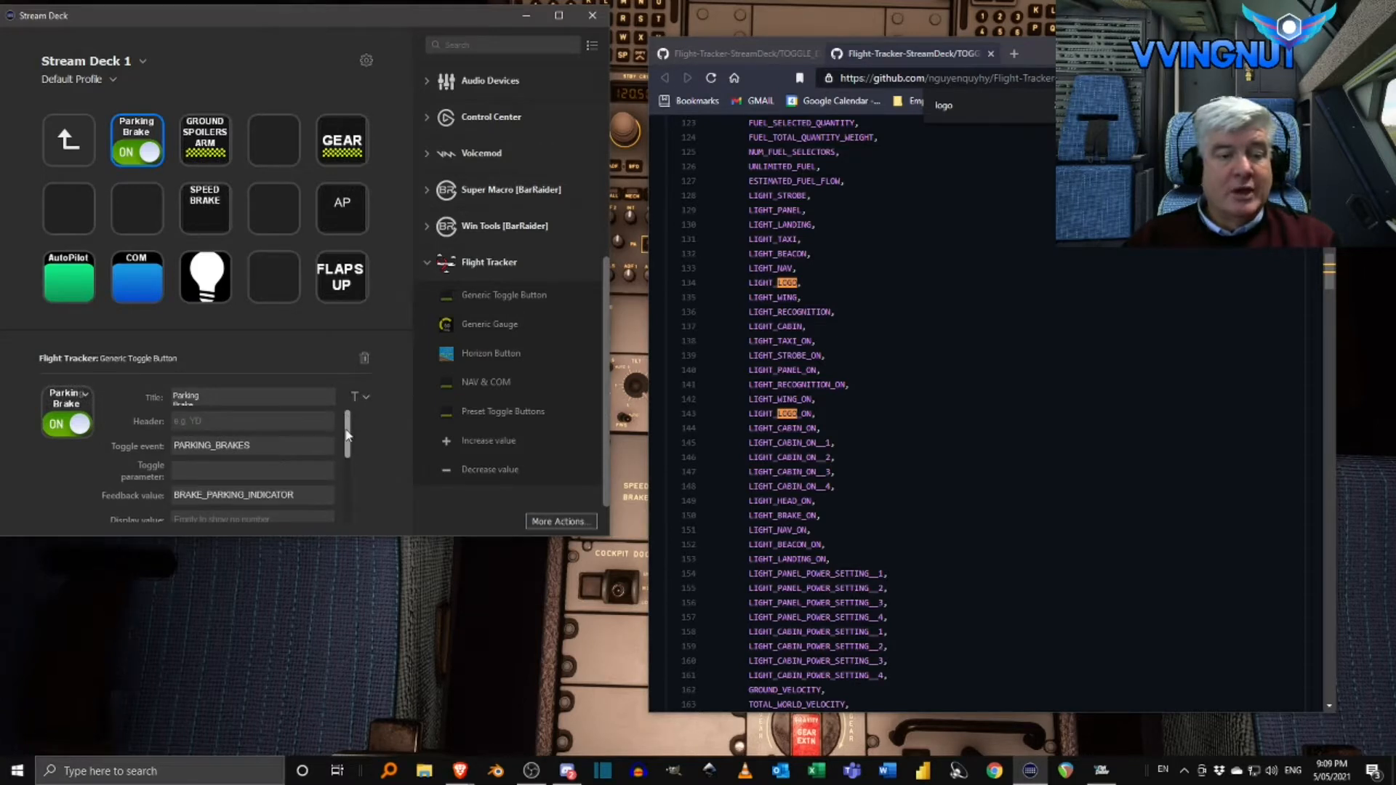
scroll(166, 424, down, 1)
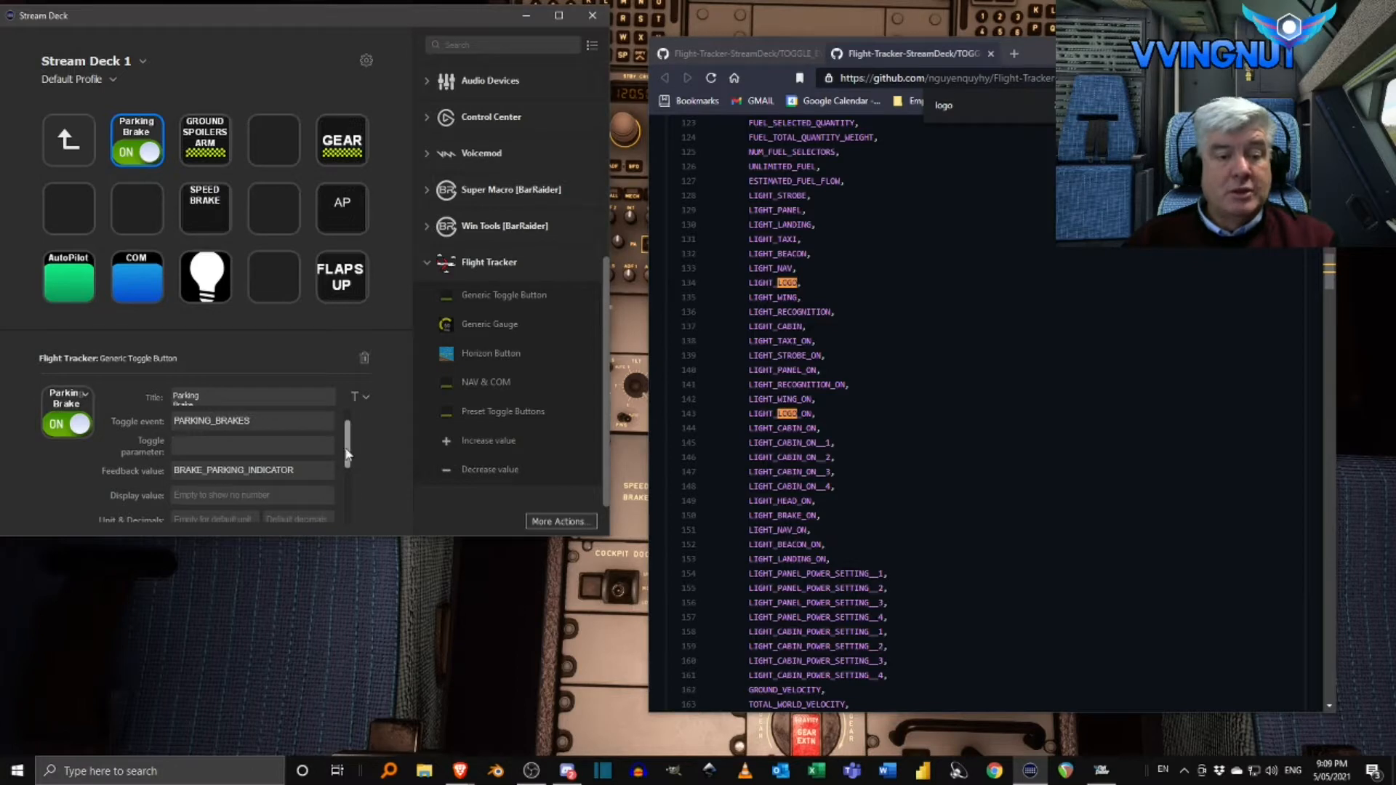
scroll(335, 462, down, 2)
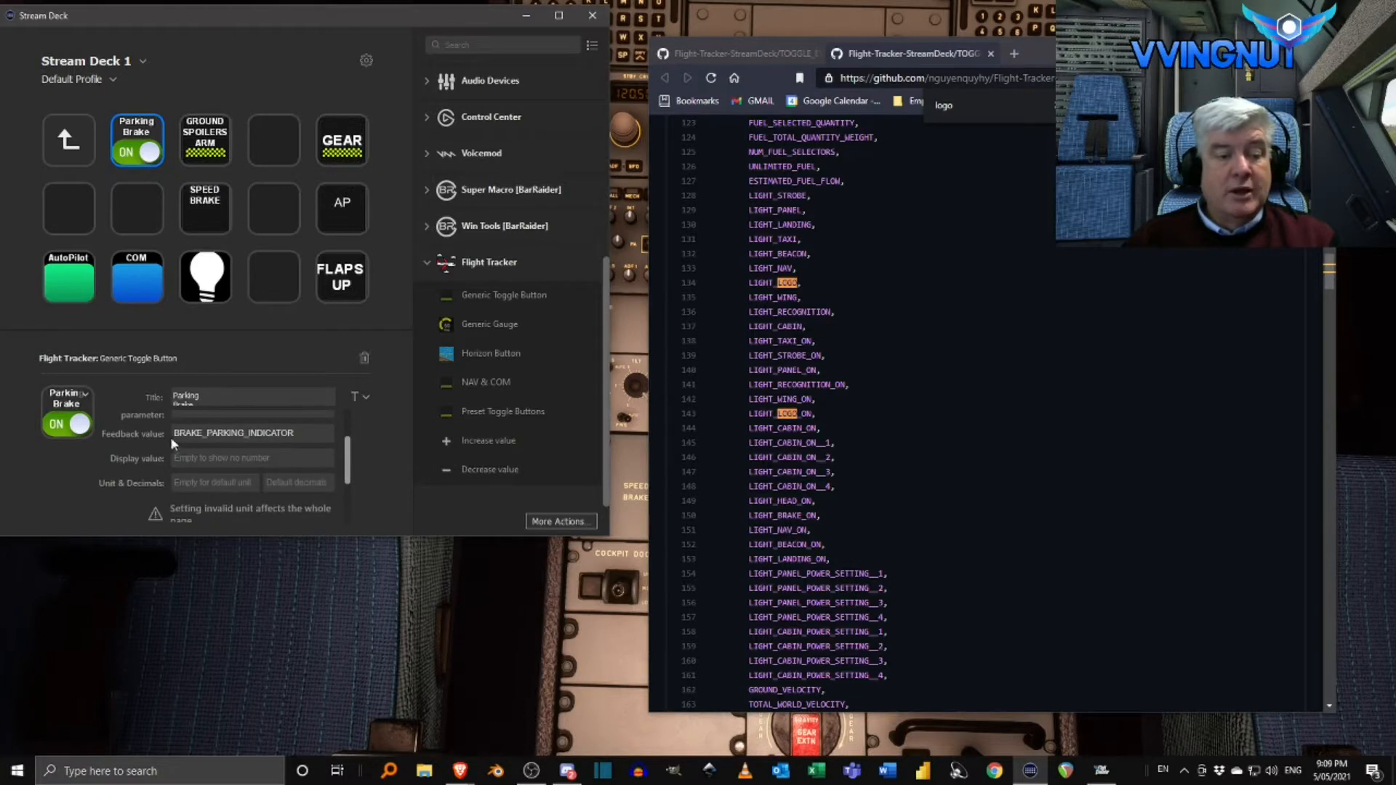